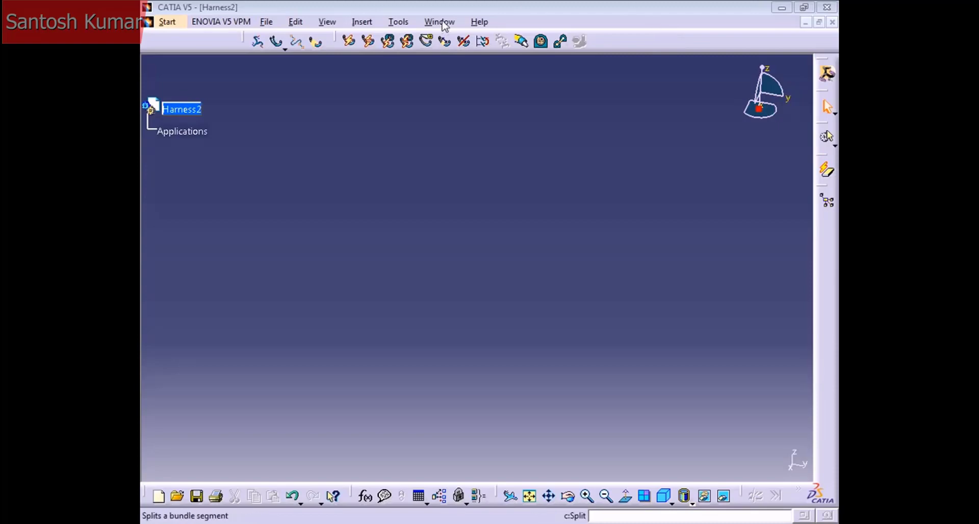
- Create a new Product document with the part number harnes3
{"action": "left_click", "coordinate": [266, 22]}
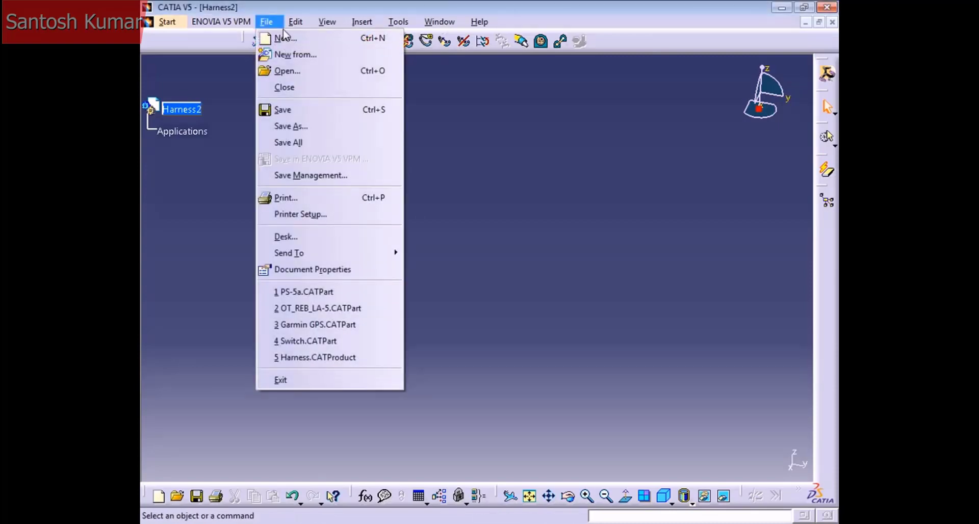
{"action": "left_click", "coordinate": [294, 47]}
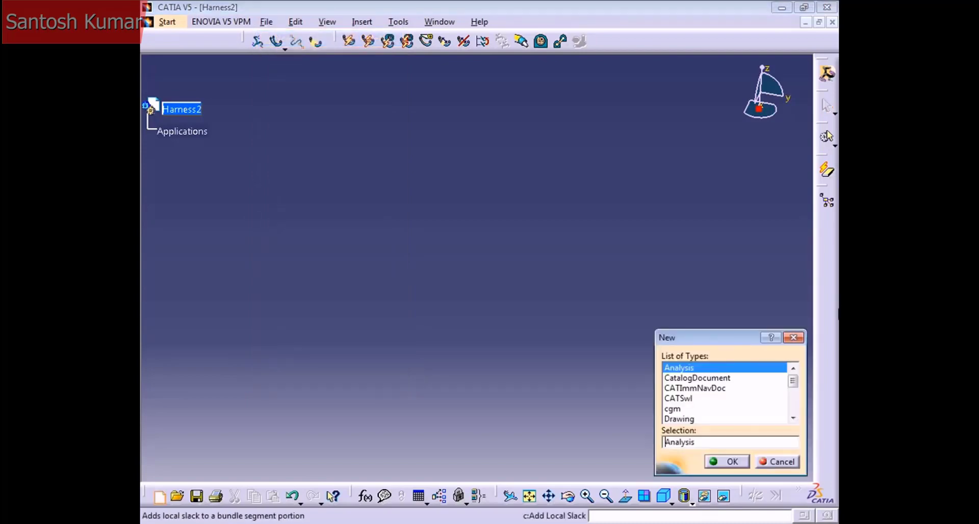
{"action": "left_click", "coordinate": [687, 414]}
{"action": "scroll", "coordinate": [687, 414], "scroll_direction": "down", "scroll_amount": 4}
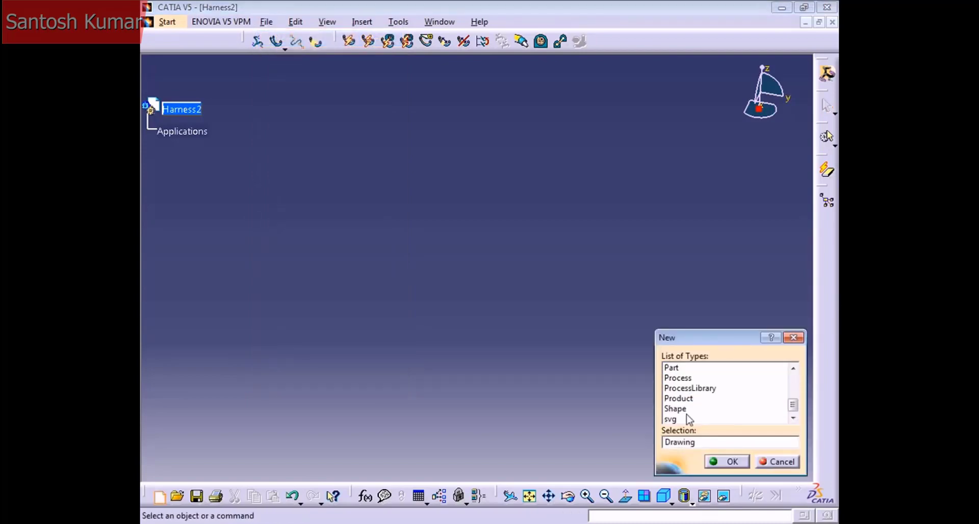
{"action": "key", "text": "p"}
{"action": "left_click", "coordinate": [687, 399]}
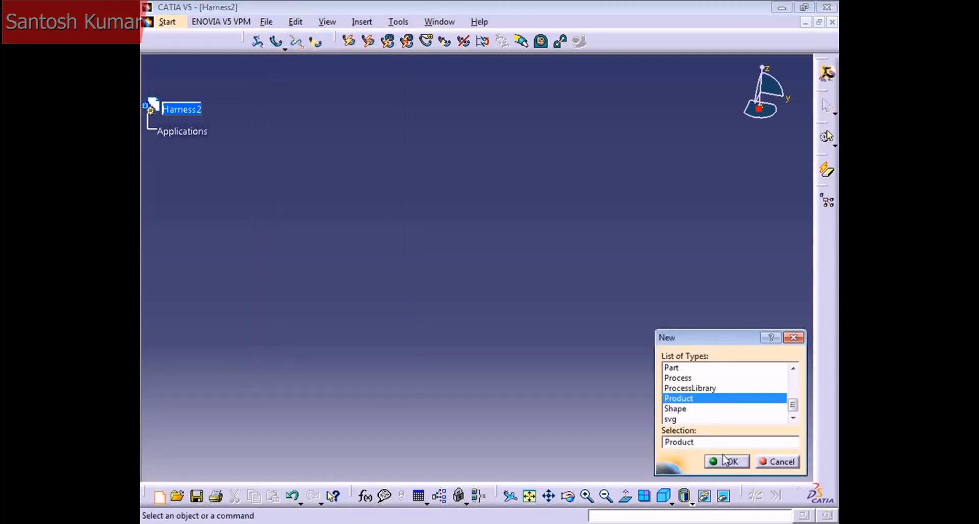
{"action": "left_click", "coordinate": [726, 461]}
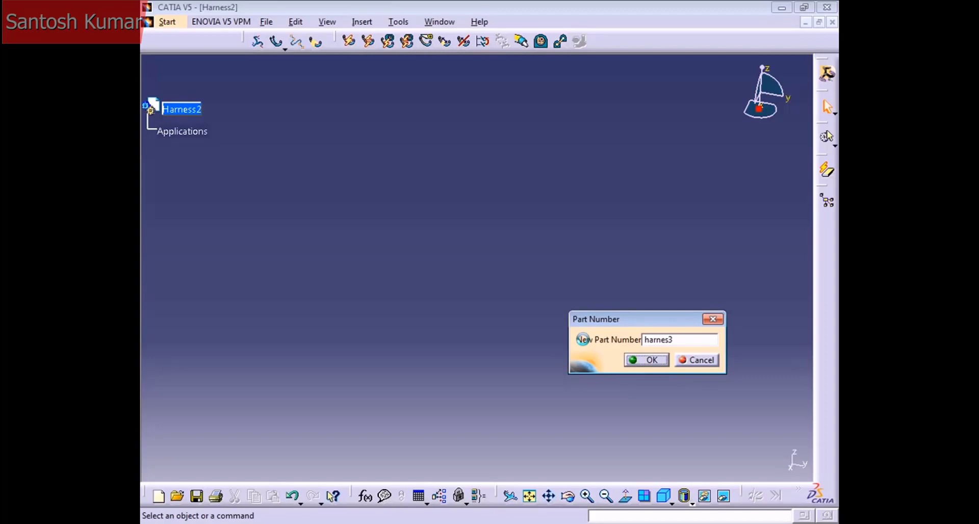
{"action": "type", "text": "harnes3"}
{"action": "key", "text": "Return"}
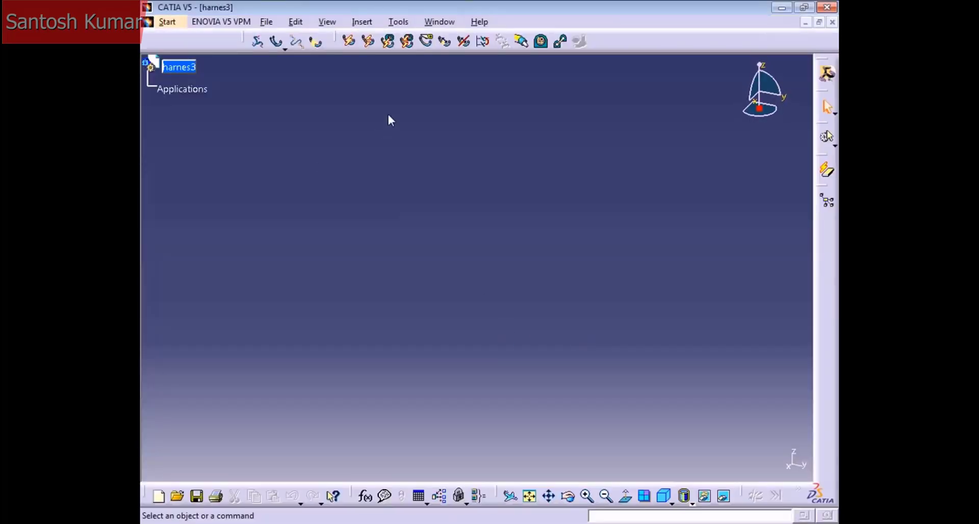
- Copy the Switch part from its open Switch.CATPart document and paste it into the harnes3 product
{"action": "left_click", "coordinate": [439, 21]}
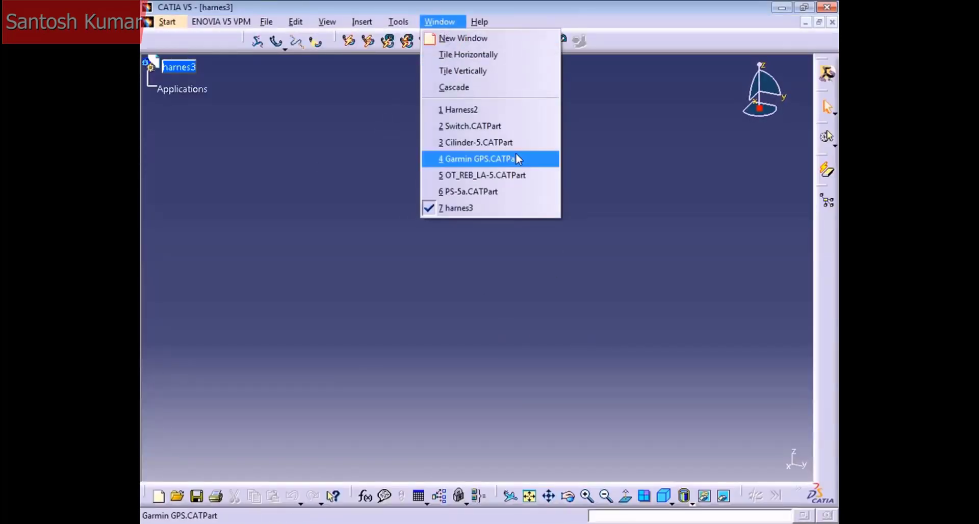
{"action": "left_click", "coordinate": [502, 126]}
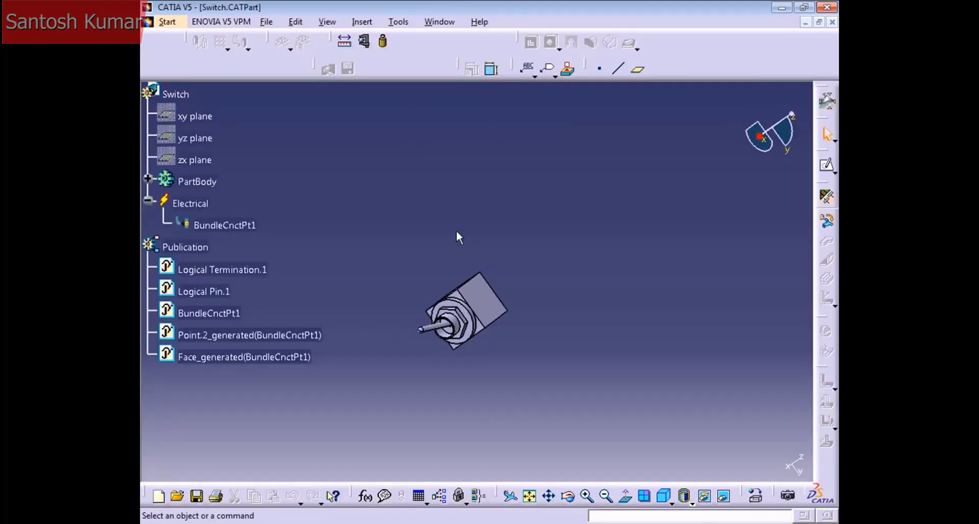
{"action": "middle_click_drag", "start_coordinate": [470, 304], "coordinate": [453, 260]}
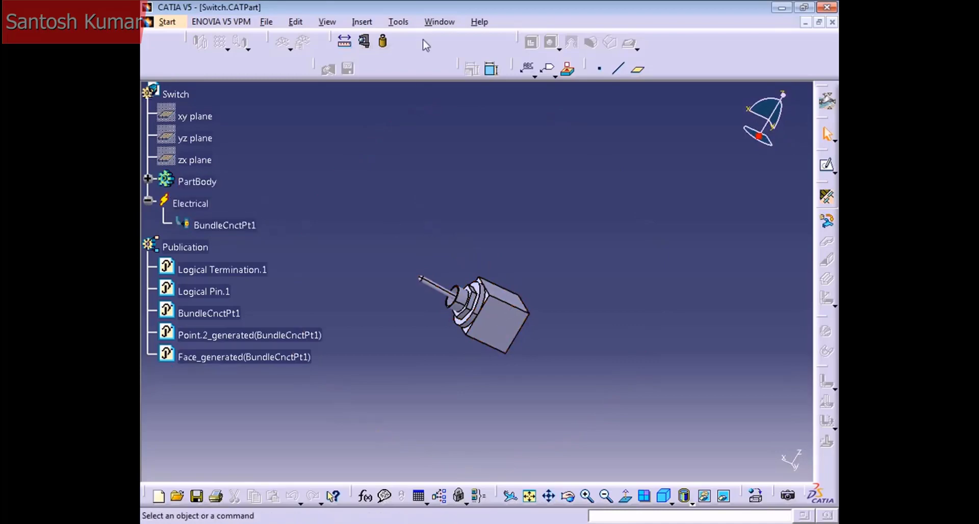
{"action": "left_click", "coordinate": [175, 94]}
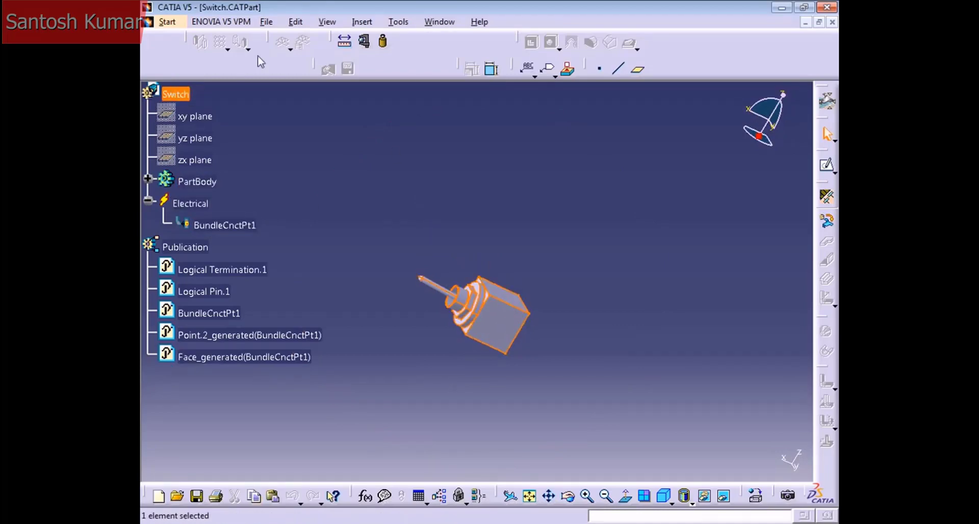
{"action": "left_click", "coordinate": [452, 22]}
{"action": "left_click", "coordinate": [460, 209]}
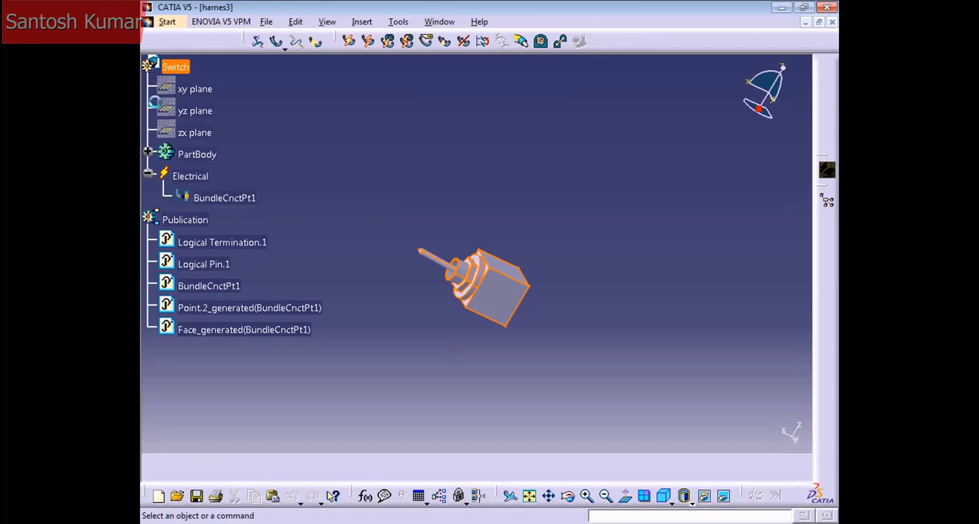
{"action": "left_click", "coordinate": [180, 67]}
{"action": "key", "text": "ctrl+v"}
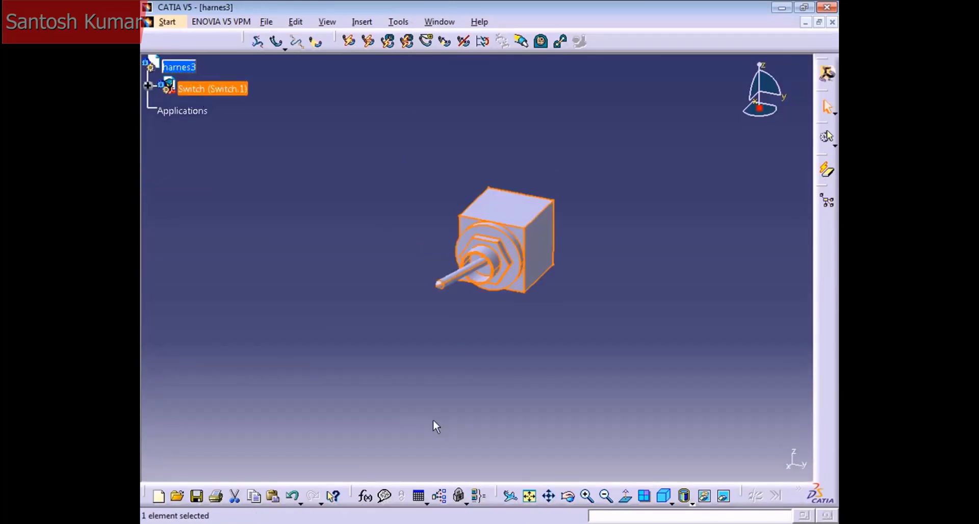
{"action": "middle_click_drag", "start_coordinate": [406, 250], "coordinate": [341, 203]}
{"action": "left_click", "coordinate": [407, 57]}
- Copy the PS-5a connector from its open PS-5a.CATPart document and paste it into the harnes3 product
{"action": "left_click", "coordinate": [439, 21]}
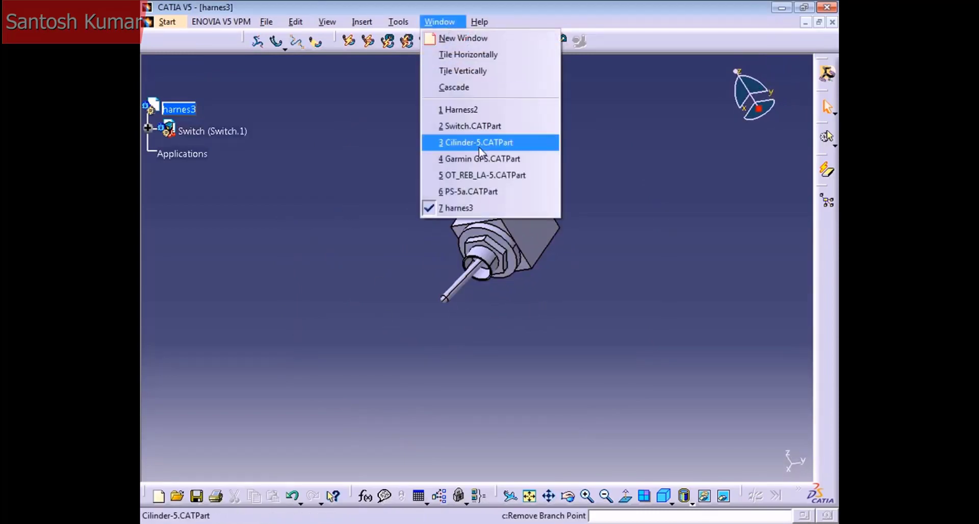
{"action": "left_click", "coordinate": [474, 191]}
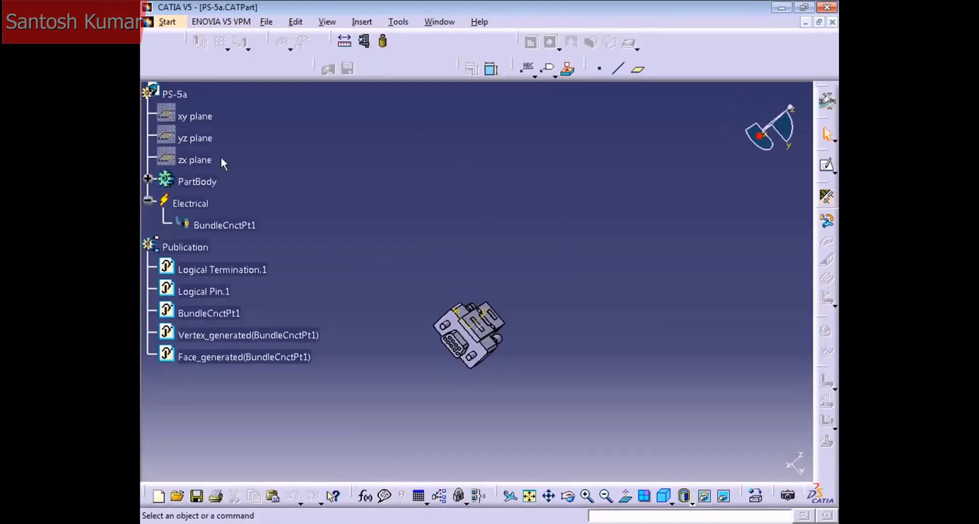
{"action": "left_click", "coordinate": [440, 21]}
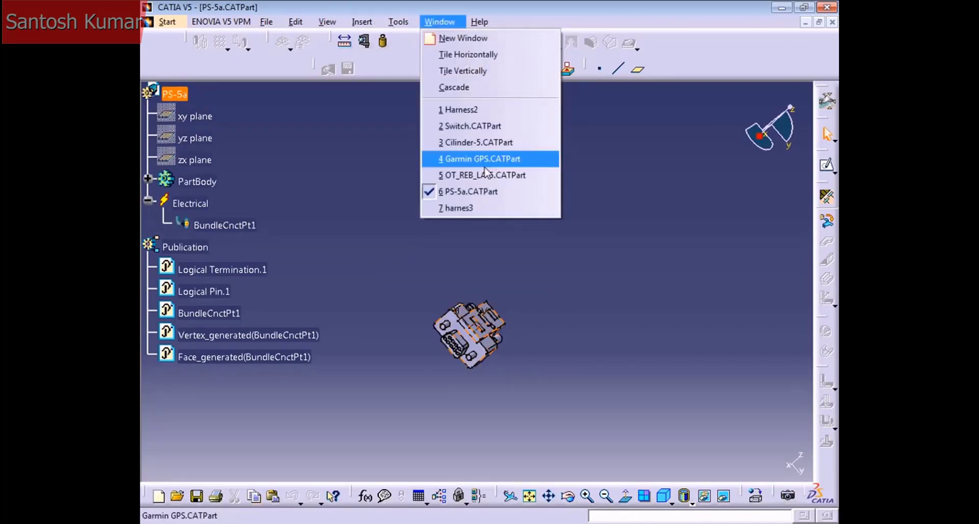
{"action": "left_click", "coordinate": [456, 208]}
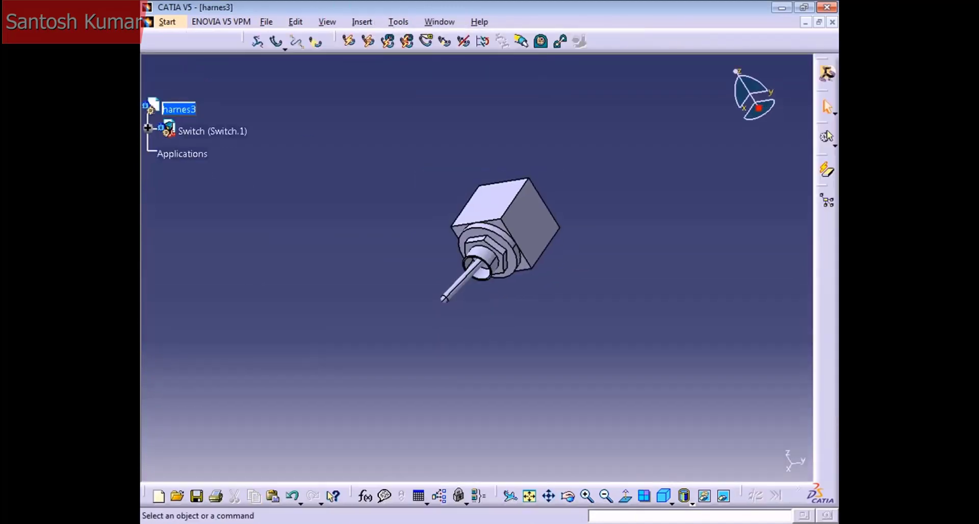
{"action": "key", "text": "ctrl+v"}
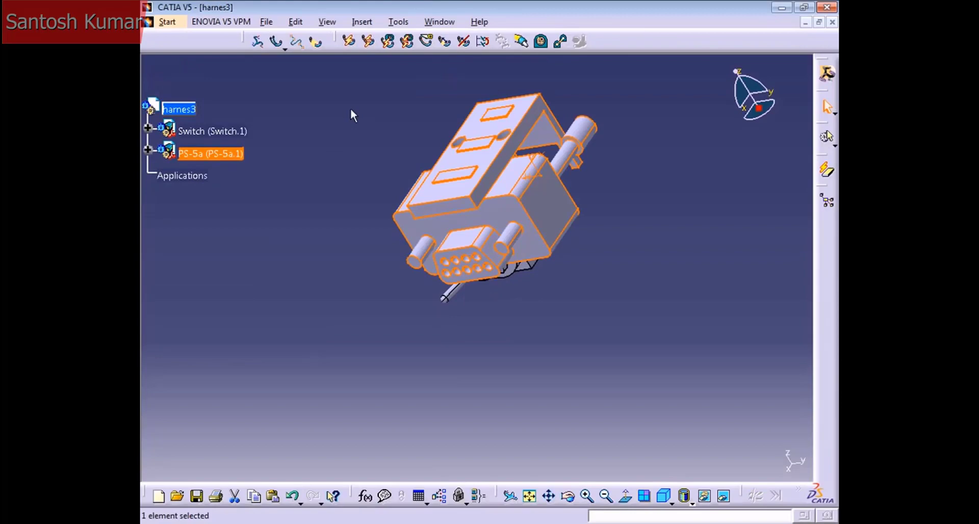
{"action": "left_click", "coordinate": [351, 108]}
- Copy the OT_REB_LA-5 part from its open document and paste it into the harnes3 product
{"action": "left_click", "coordinate": [439, 22]}
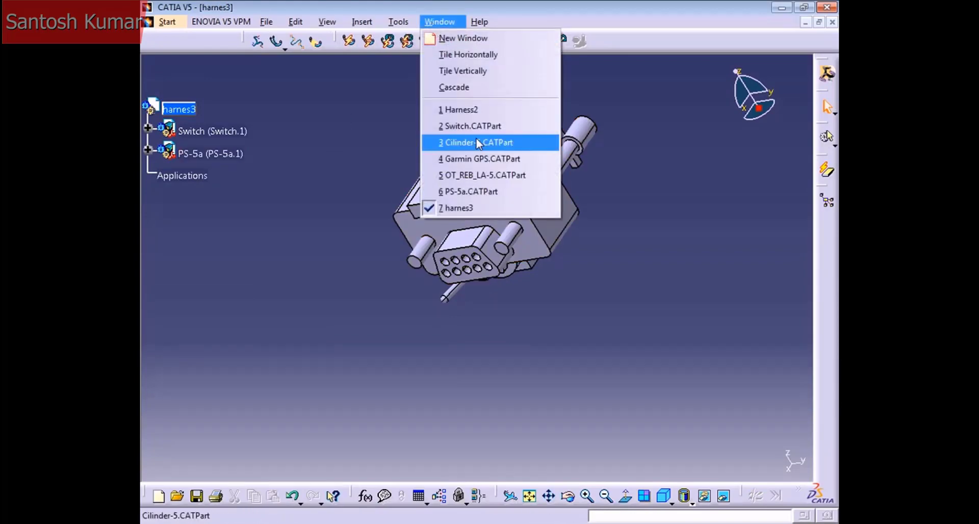
{"action": "left_click", "coordinate": [482, 181]}
{"action": "left_click", "coordinate": [205, 95]}
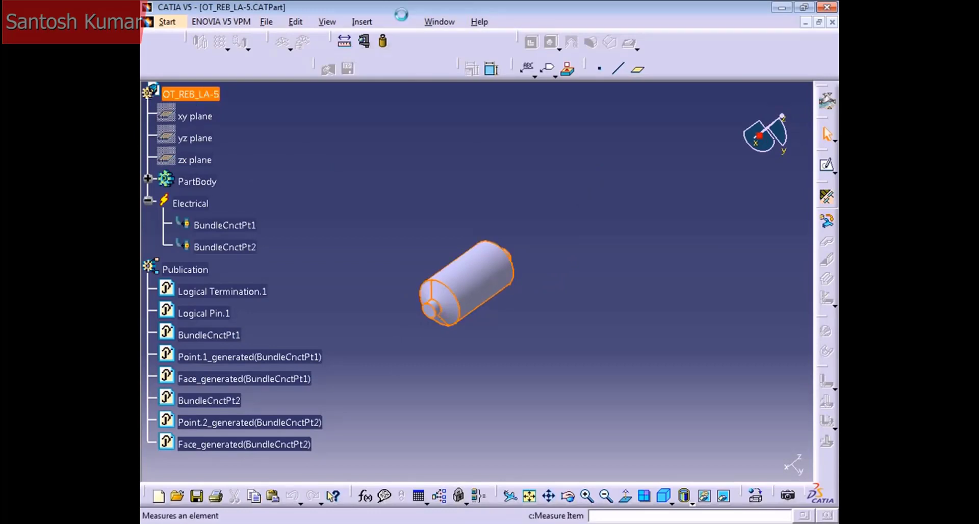
{"action": "left_click", "coordinate": [440, 21]}
{"action": "left_click", "coordinate": [487, 208]}
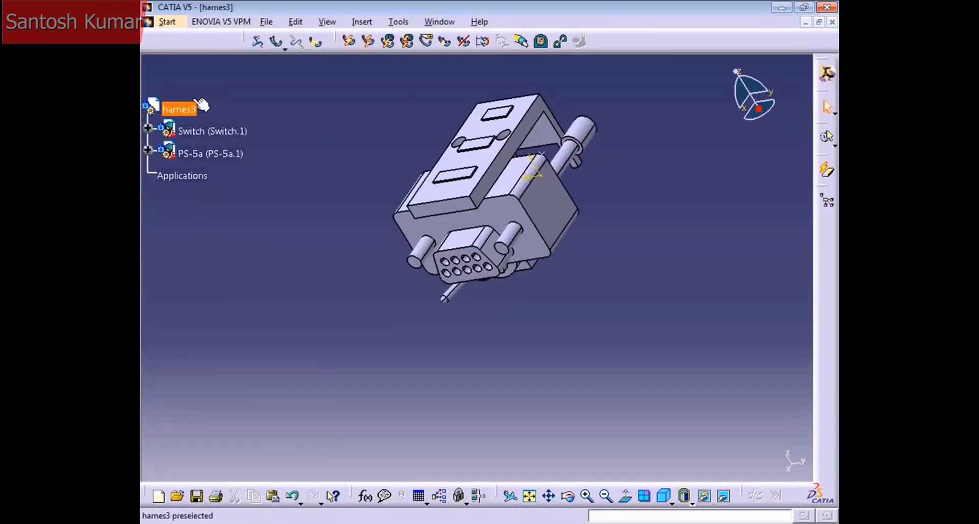
{"action": "left_click", "coordinate": [189, 110]}
{"action": "key", "text": "ctrl+v"}
{"action": "left_click", "coordinate": [392, 146]}
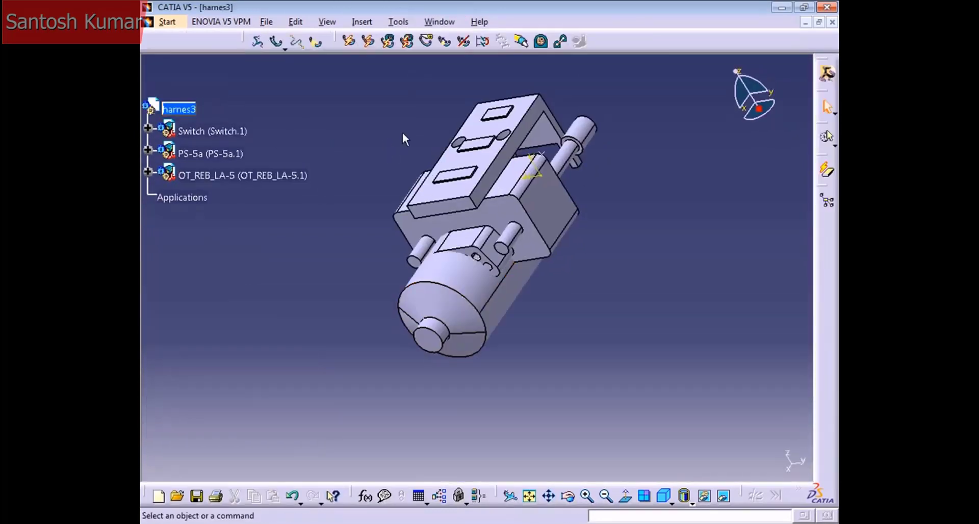
{"action": "middle_click_drag", "start_coordinate": [403, 145], "coordinate": [449, 286]}
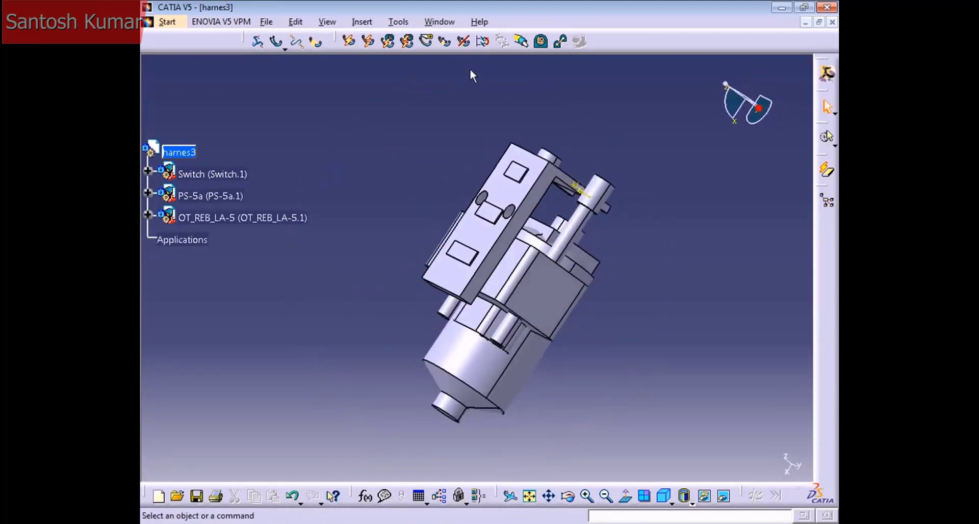
{"action": "left_click", "coordinate": [440, 22]}
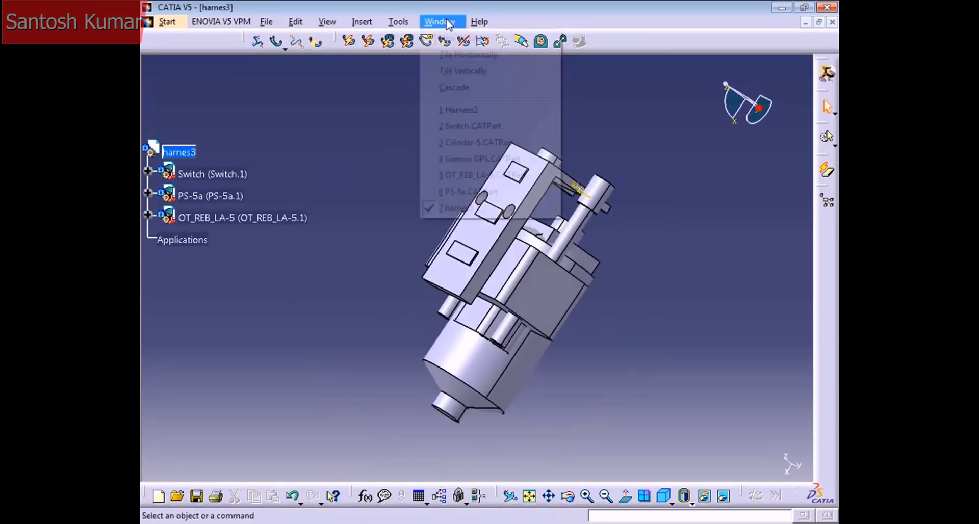
{"action": "left_click", "coordinate": [476, 126]}
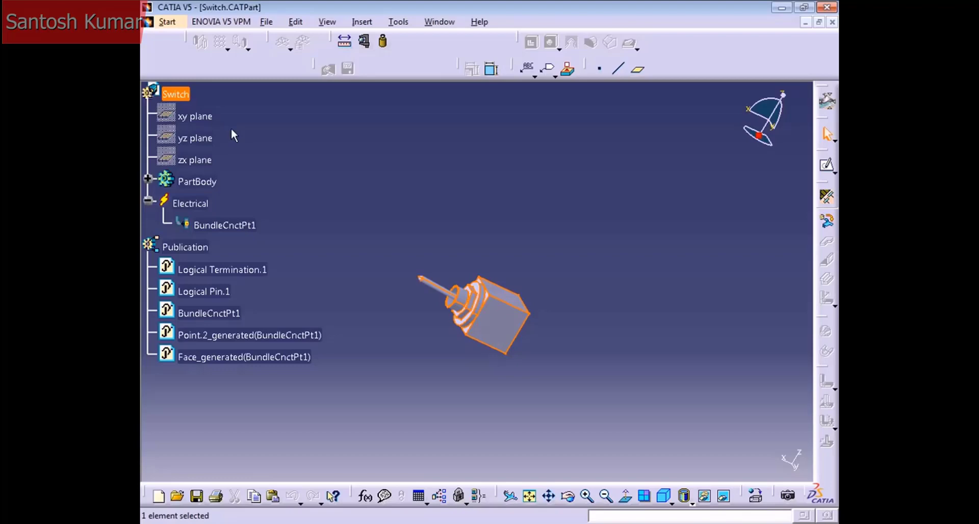
{"action": "left_click", "coordinate": [395, 176]}
- Copy the Garmin GPS part from its open document and paste it into the harnes3 product
{"action": "left_click", "coordinate": [439, 21]}
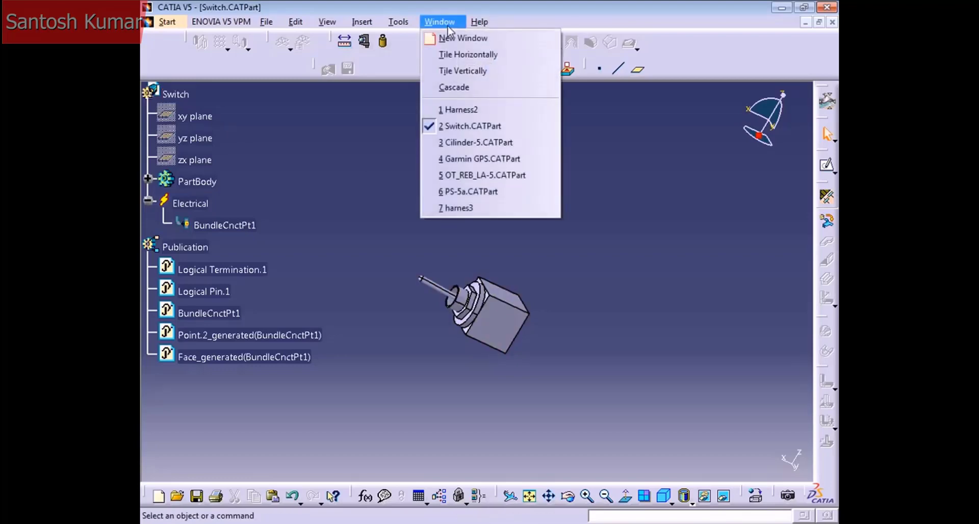
{"action": "left_click", "coordinate": [488, 159]}
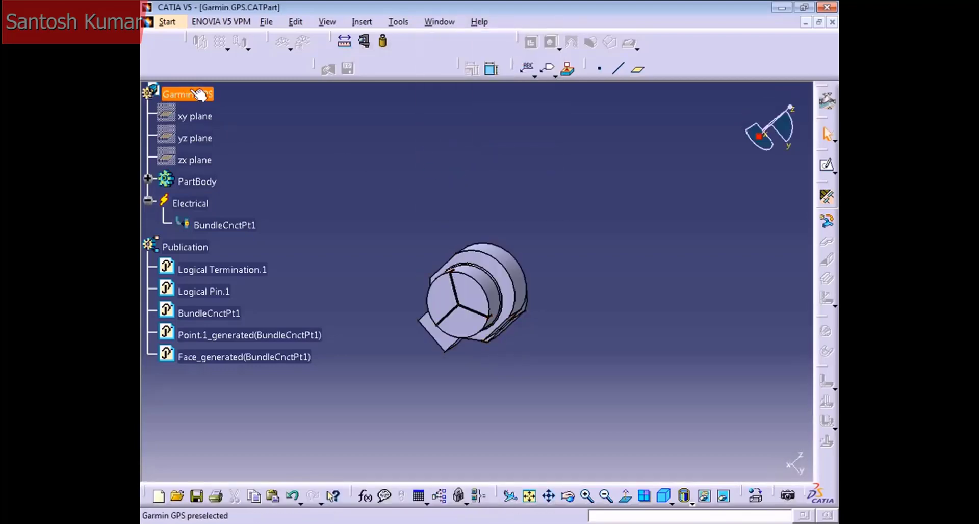
{"action": "left_click", "coordinate": [188, 94]}
{"action": "left_click", "coordinate": [439, 21]}
{"action": "left_click", "coordinate": [486, 210]}
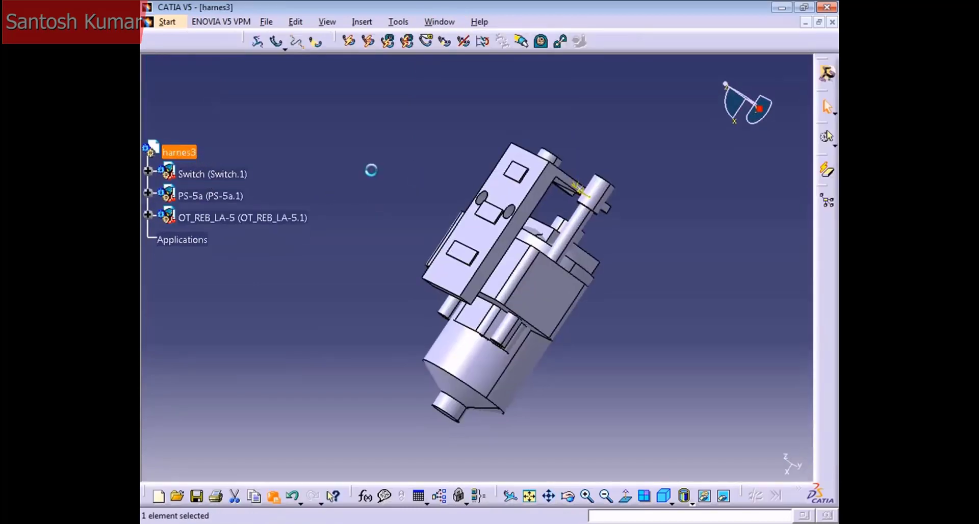
{"action": "middle_click_drag", "start_coordinate": [371, 170], "coordinate": [467, 233]}
{"action": "middle_click_drag", "start_coordinate": [471, 337], "coordinate": [361, 315]}
{"action": "left_click", "coordinate": [354, 169]}
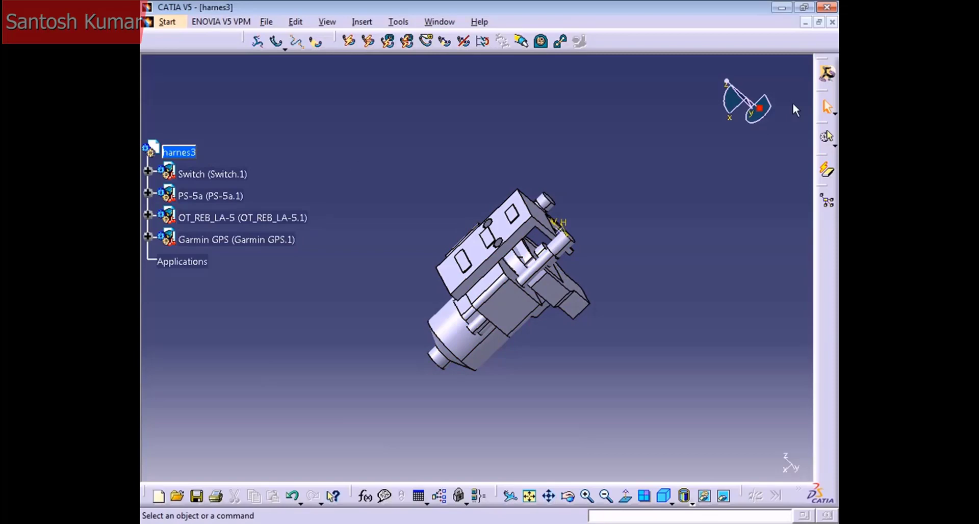
- Make the compass snap automatically to the selected object and use it to move the Switch well clear of the other overlapping components
{"action": "right_click", "coordinate": [759, 118]}
{"action": "left_click", "coordinate": [679, 248]}
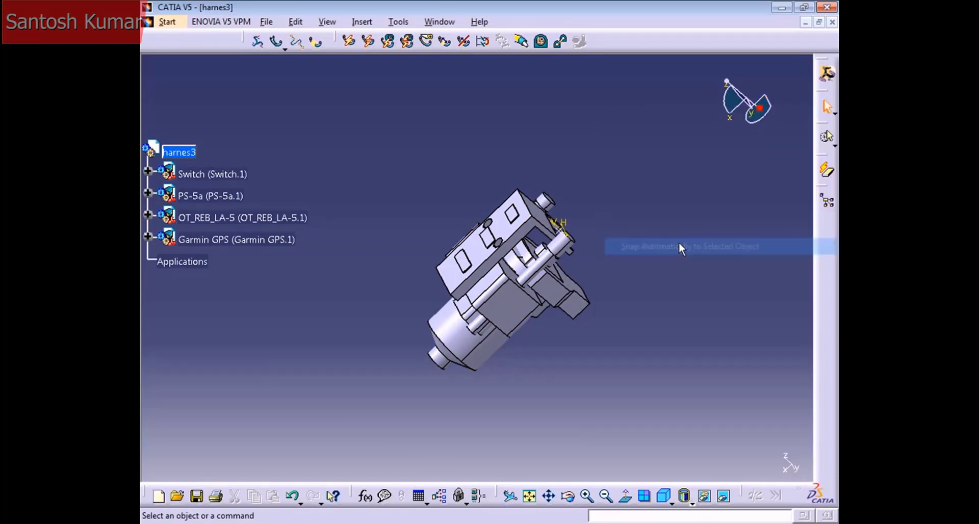
{"action": "left_click", "coordinate": [203, 174]}
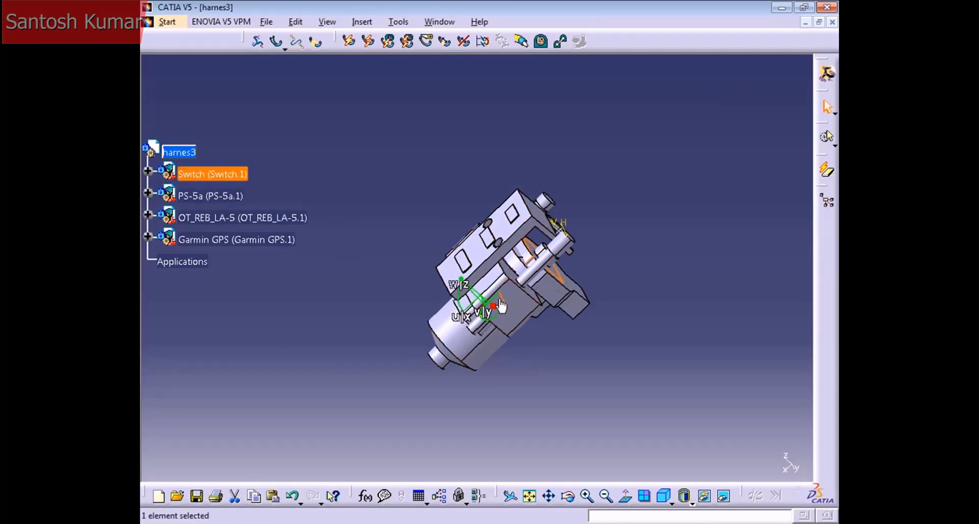
{"action": "left_click_drag", "start_coordinate": [495, 305], "coordinate": [680, 216]}
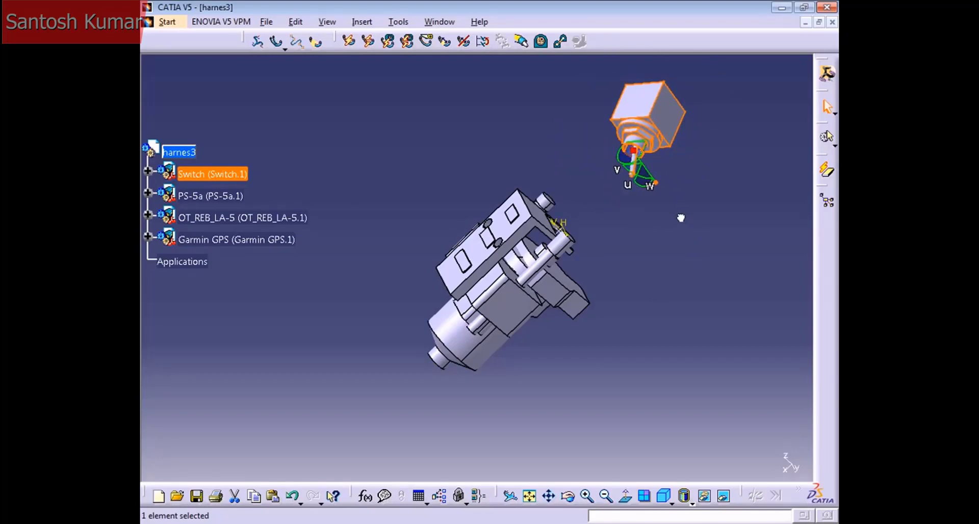
{"action": "middle_click_drag", "start_coordinate": [679, 216], "coordinate": [589, 241]}
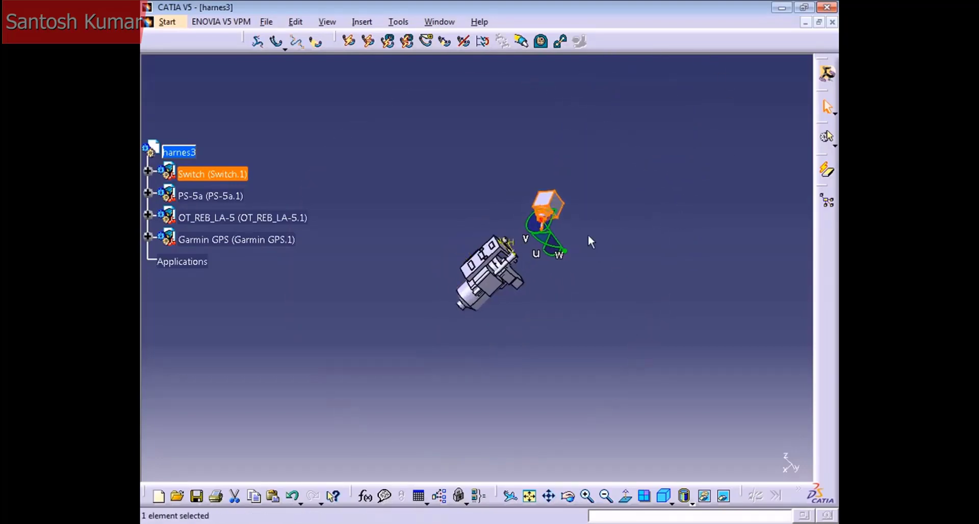
{"action": "left_click_drag", "start_coordinate": [553, 229], "coordinate": [632, 89]}
{"action": "middle_click_drag", "start_coordinate": [643, 127], "coordinate": [581, 397]}
{"action": "left_click_drag", "start_coordinate": [534, 277], "coordinate": [500, 158]}
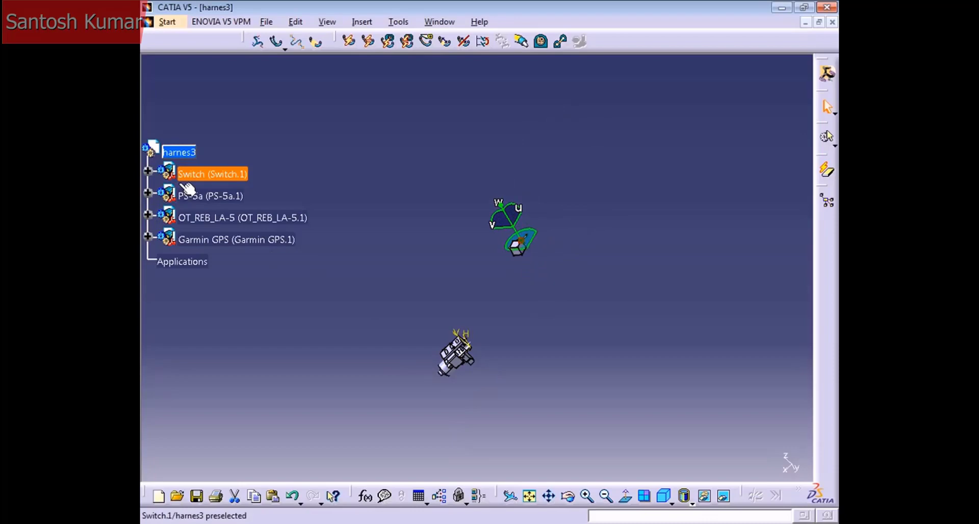
- Move the PS-5a connector with the compass, well clear of the OT_REB_LA-5 and Garmin GPS components
{"action": "left_click", "coordinate": [459, 358]}
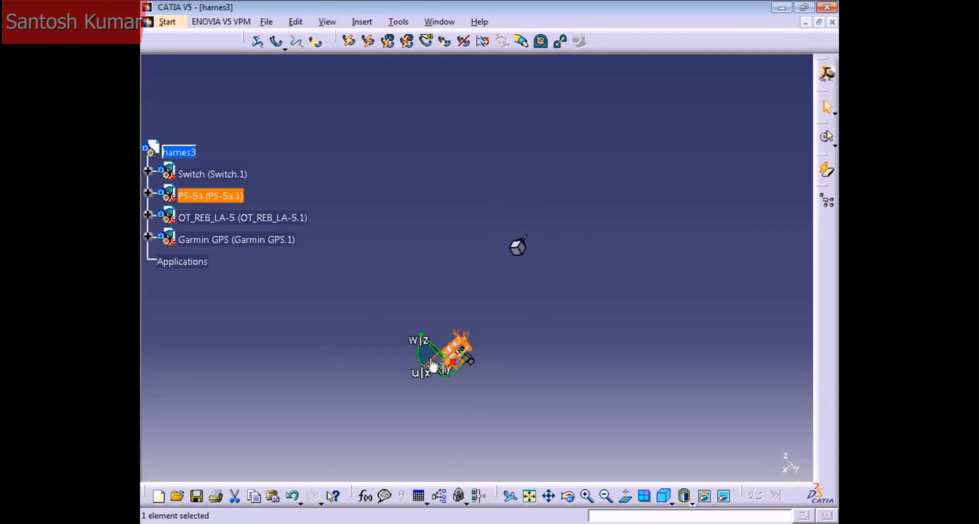
{"action": "left_click_drag", "start_coordinate": [431, 357], "coordinate": [245, 271]}
- Use the compass to move the OT_REB_LA-5 component well clear of the Garmin GPS
{"action": "left_click", "coordinate": [270, 220]}
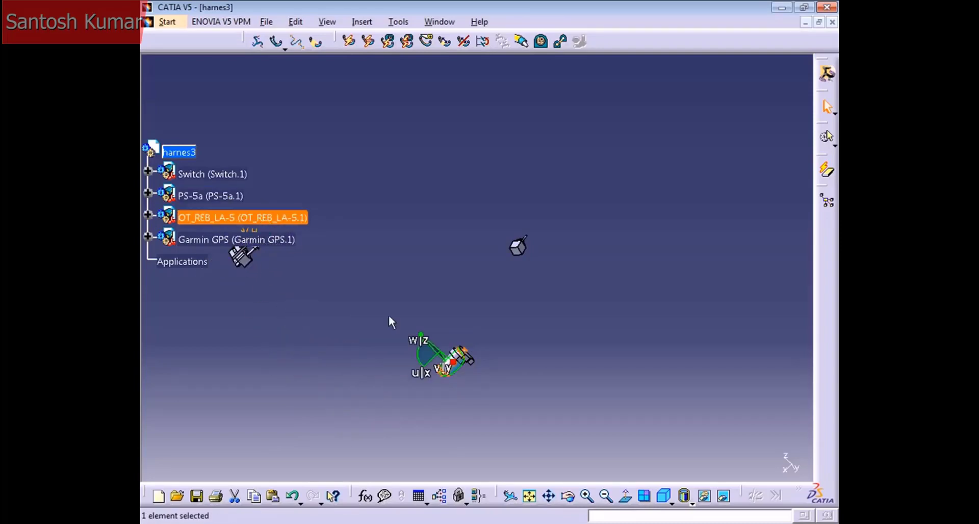
{"action": "left_click_drag", "start_coordinate": [454, 380], "coordinate": [445, 390]}
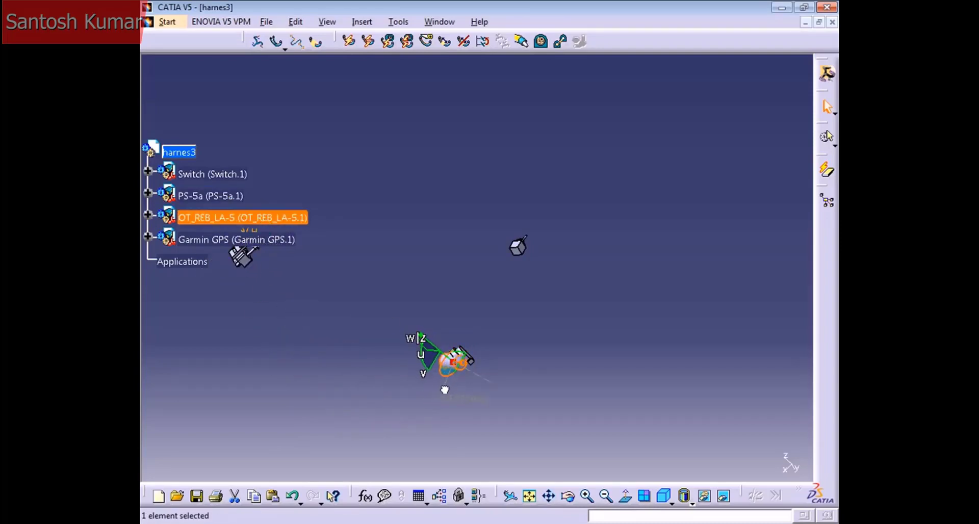
{"action": "left_click_drag", "start_coordinate": [456, 352], "coordinate": [587, 399]}
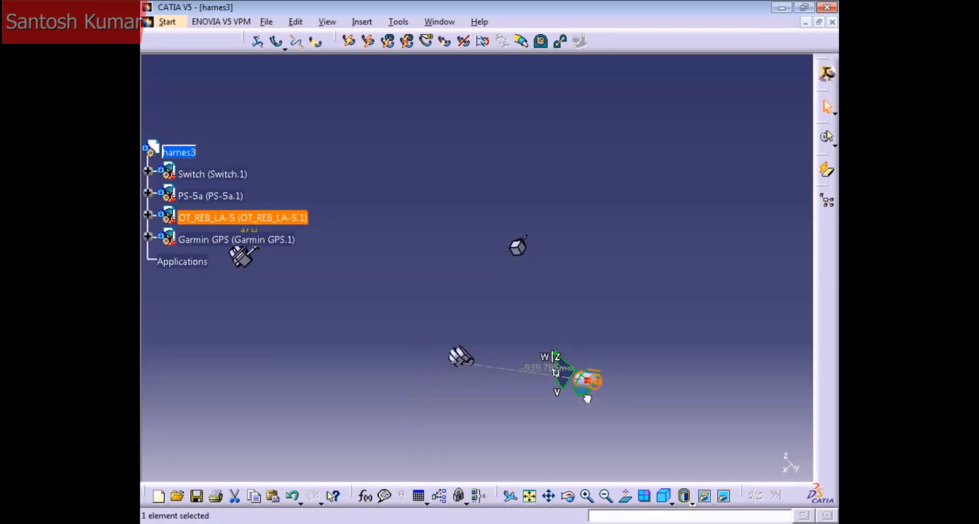
- Use the compass to move the Garmin GPS away from its original position to a free spot near the OT_REB_LA-5
{"action": "middle_click_drag", "start_coordinate": [492, 411], "coordinate": [290, 243]}
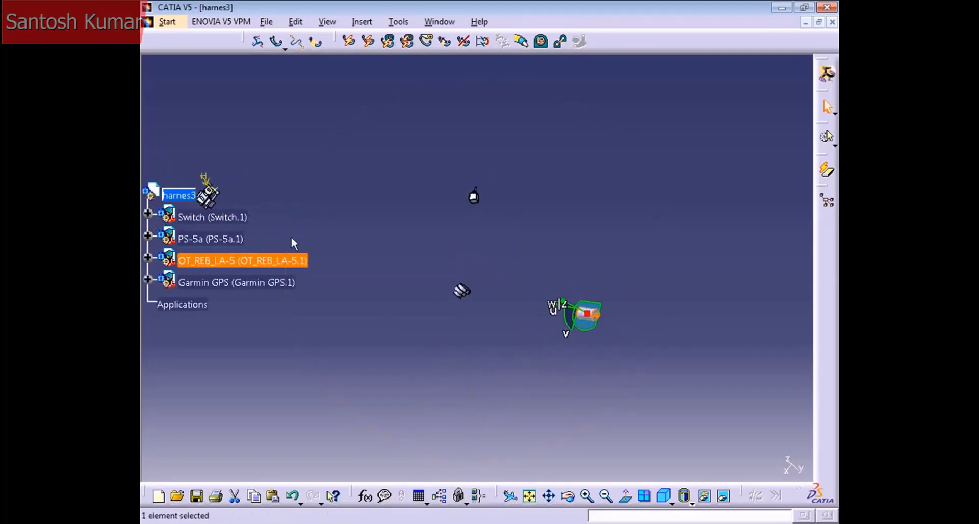
{"action": "left_click", "coordinate": [268, 284]}
{"action": "left_click_drag", "start_coordinate": [462, 290], "coordinate": [566, 448]}
{"action": "left_click", "coordinate": [433, 269]}
{"action": "middle_click_drag", "start_coordinate": [432, 269], "coordinate": [540, 271]}
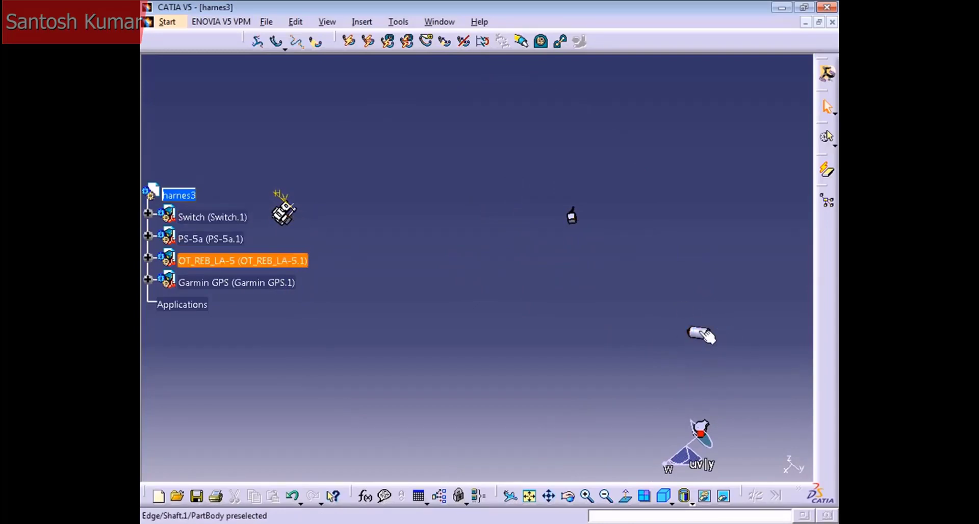
{"action": "middle_click_drag", "start_coordinate": [686, 407], "coordinate": [572, 333]}
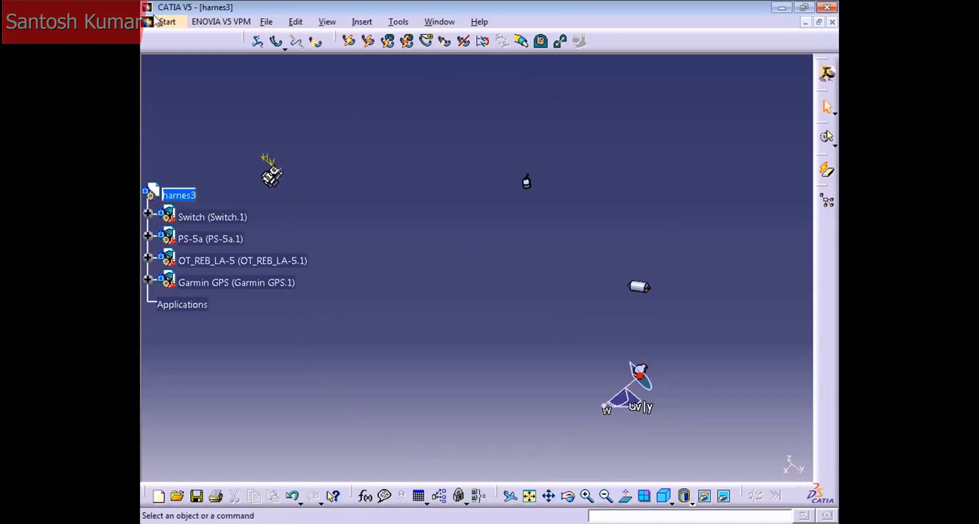
{"action": "left_click", "coordinate": [166, 23]}
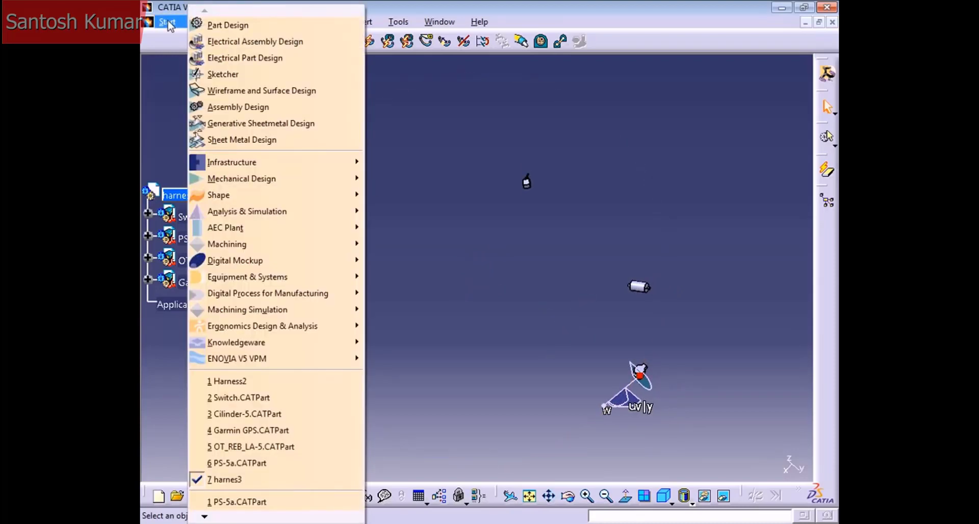
{"action": "mouse_move", "coordinate": [254, 281]}
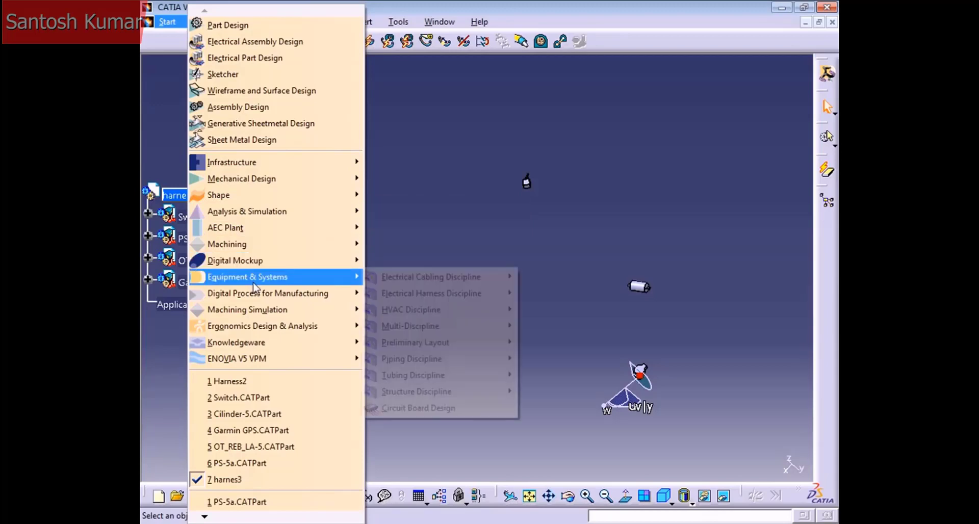
{"action": "mouse_move", "coordinate": [487, 298]}
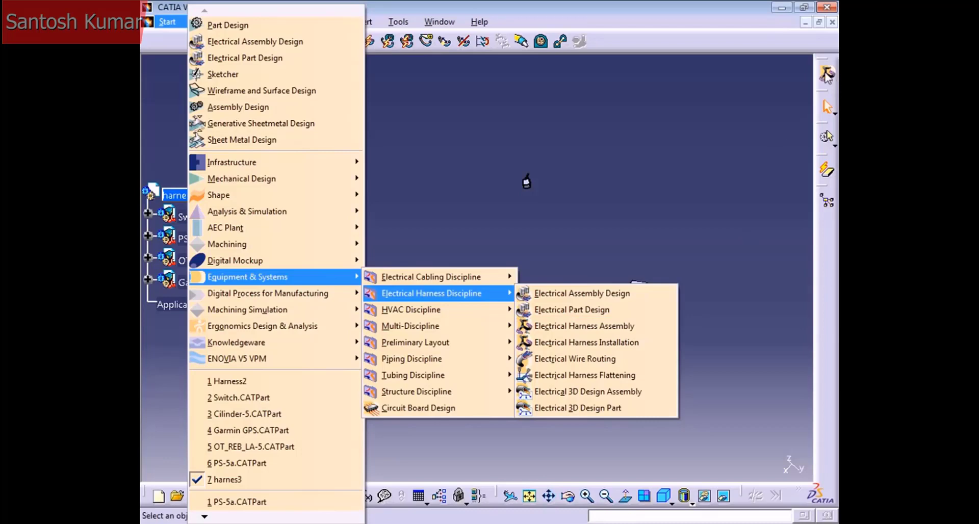
{"action": "left_click", "coordinate": [773, 105]}
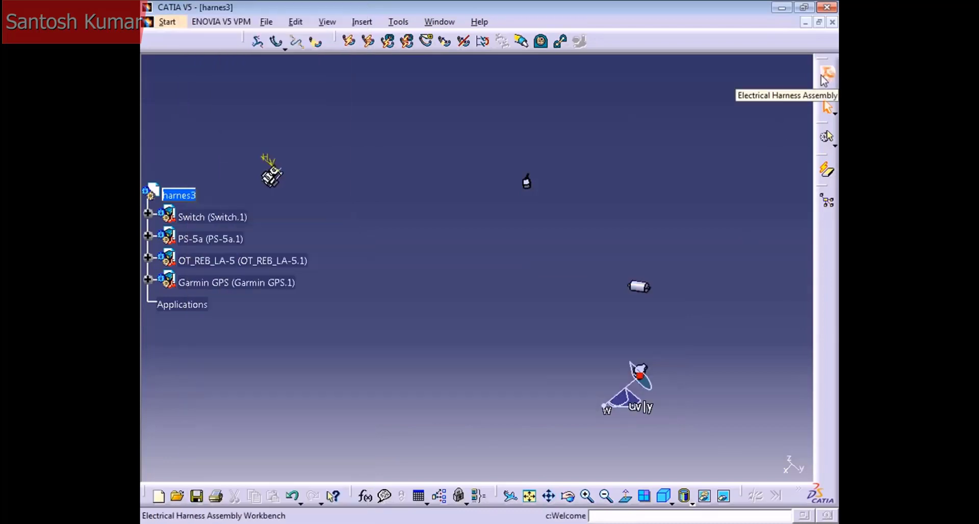
{"action": "left_click_drag", "start_coordinate": [246, 37], "coordinate": [245, 122]}
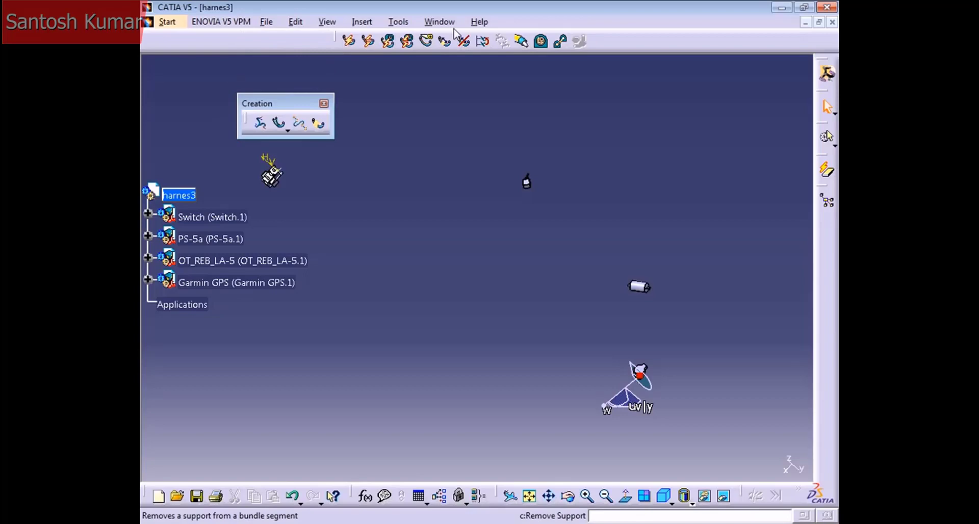
{"action": "left_click_drag", "start_coordinate": [337, 41], "coordinate": [362, 117]}
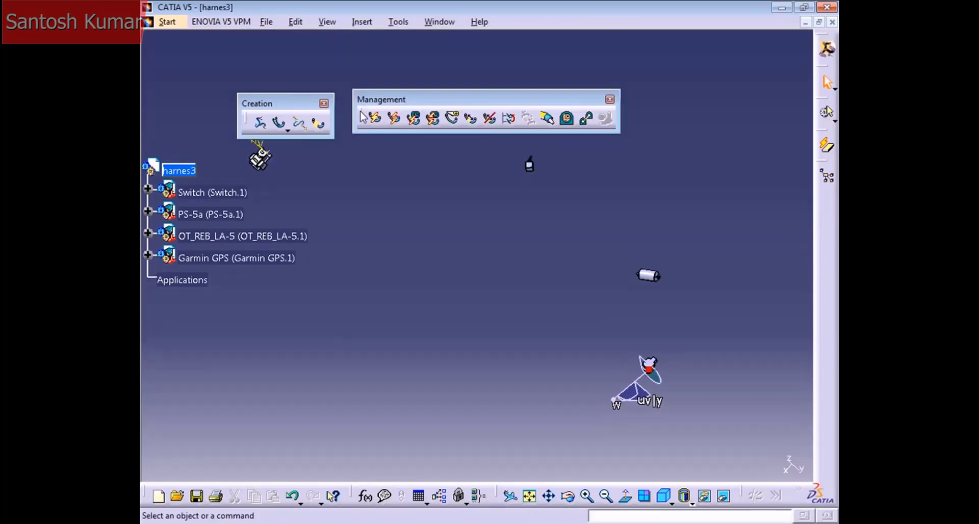
{"action": "left_click_drag", "start_coordinate": [444, 99], "coordinate": [458, 38]}
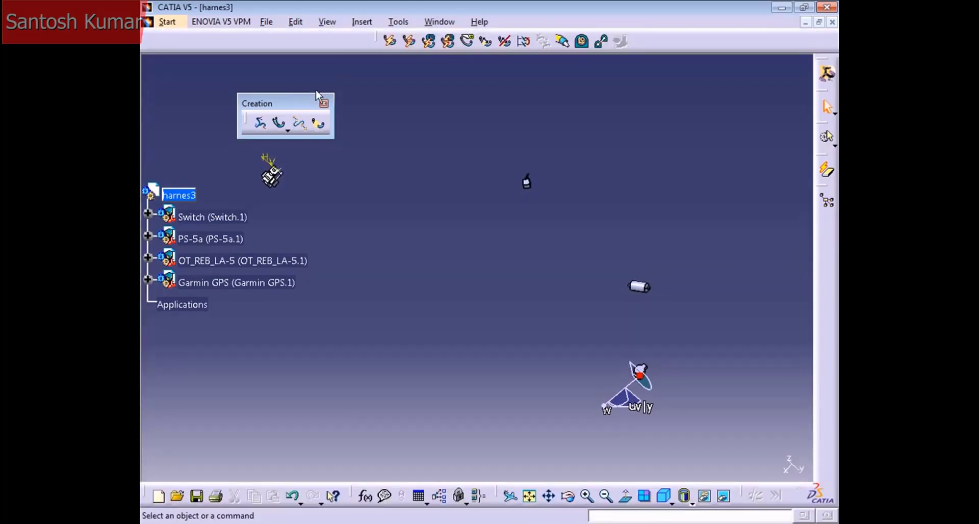
{"action": "left_click_drag", "start_coordinate": [287, 103], "coordinate": [328, 39]}
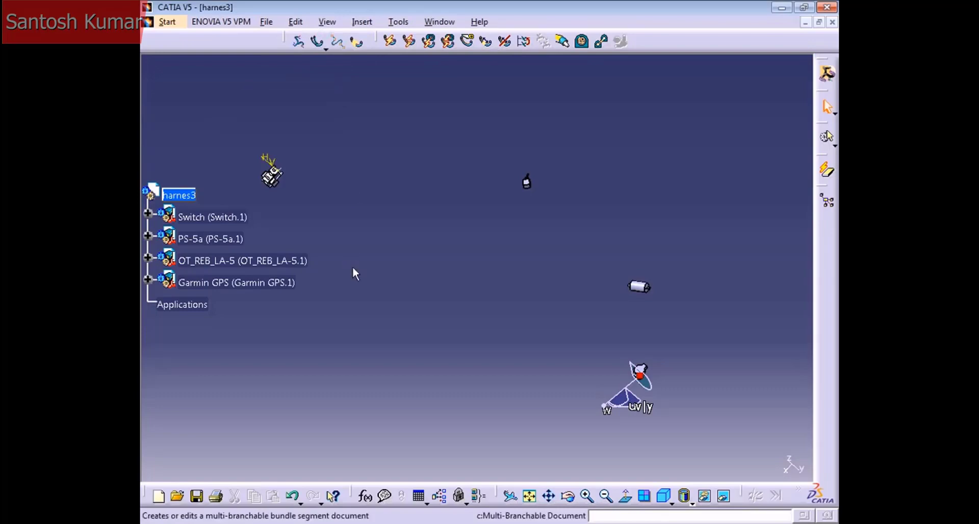
- Convert the harnes3 root product into a geometrical bundle
{"action": "middle_click_drag", "start_coordinate": [354, 273], "coordinate": [470, 317]}
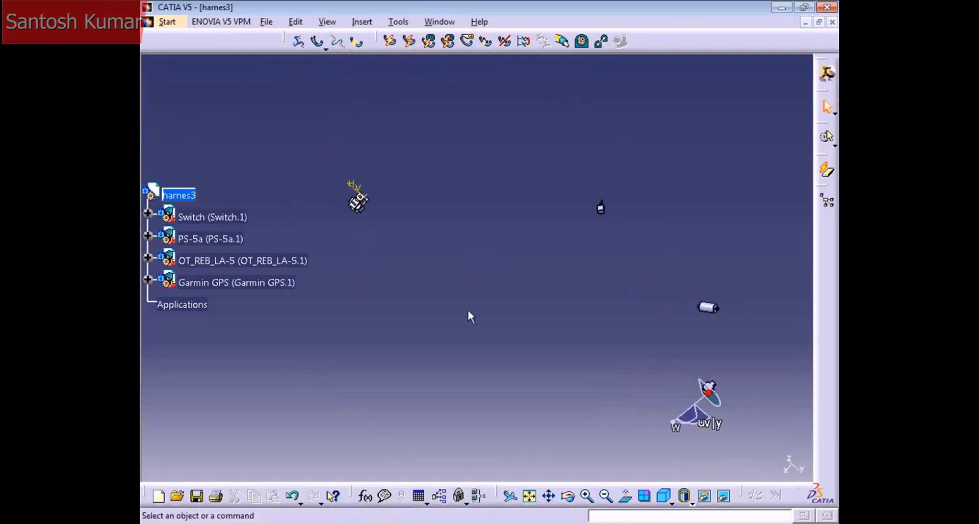
{"action": "left_click", "coordinate": [300, 43]}
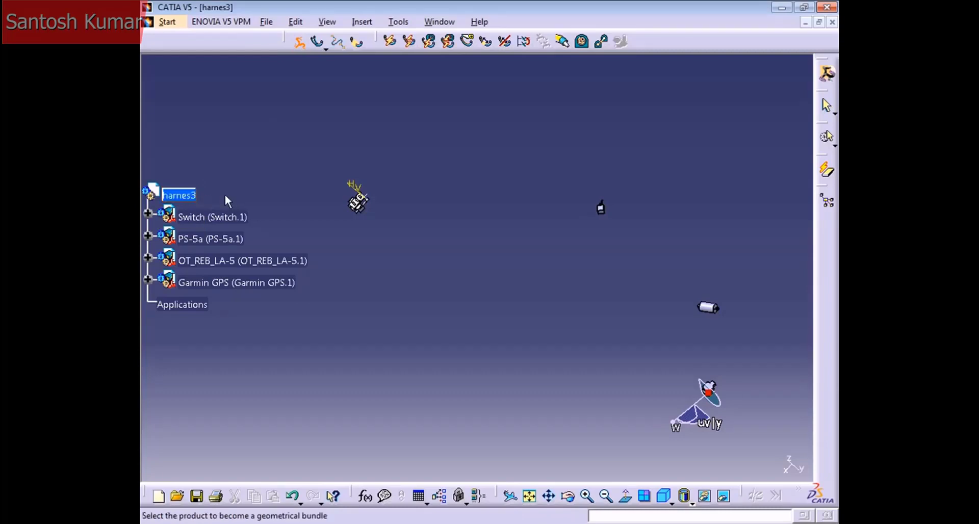
{"action": "left_click", "coordinate": [198, 203]}
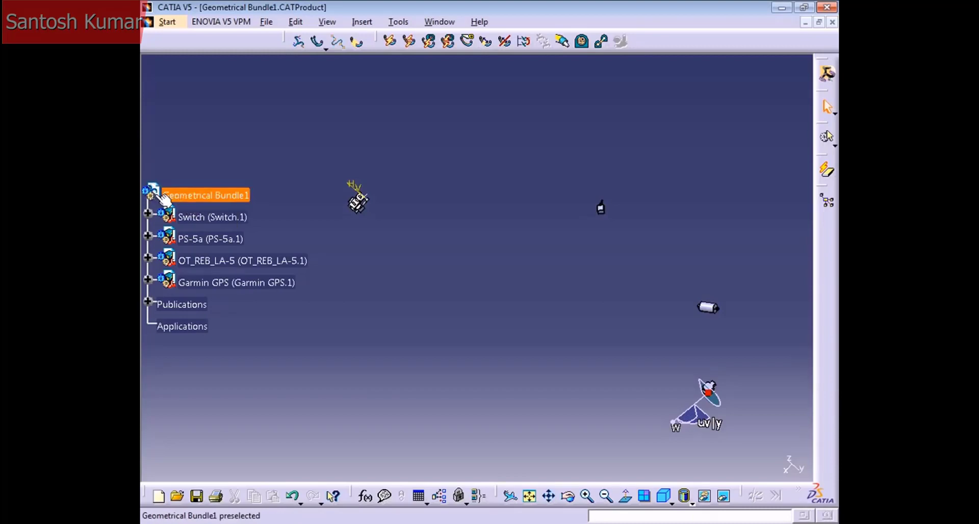
- Change the part number of the geometrical bundle product to Harness3
{"action": "right_click", "coordinate": [235, 197]}
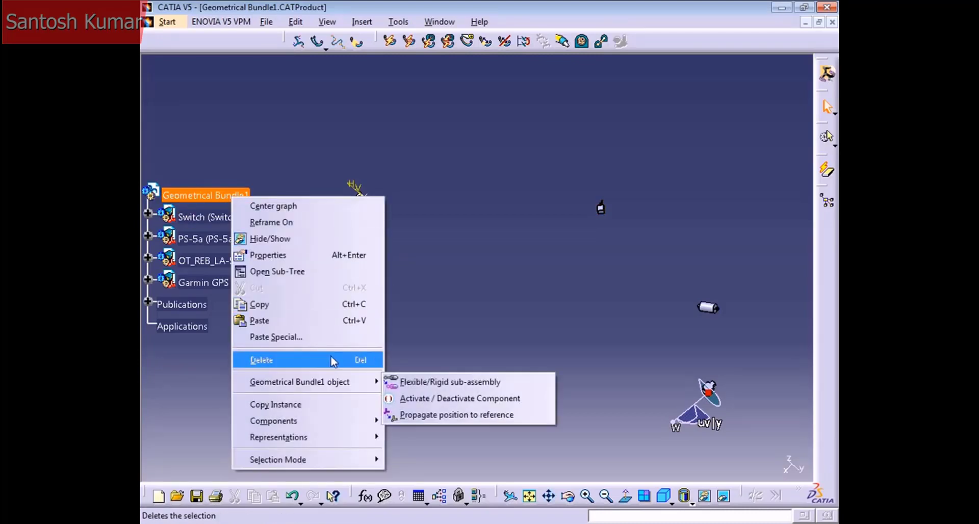
{"action": "left_click", "coordinate": [328, 255]}
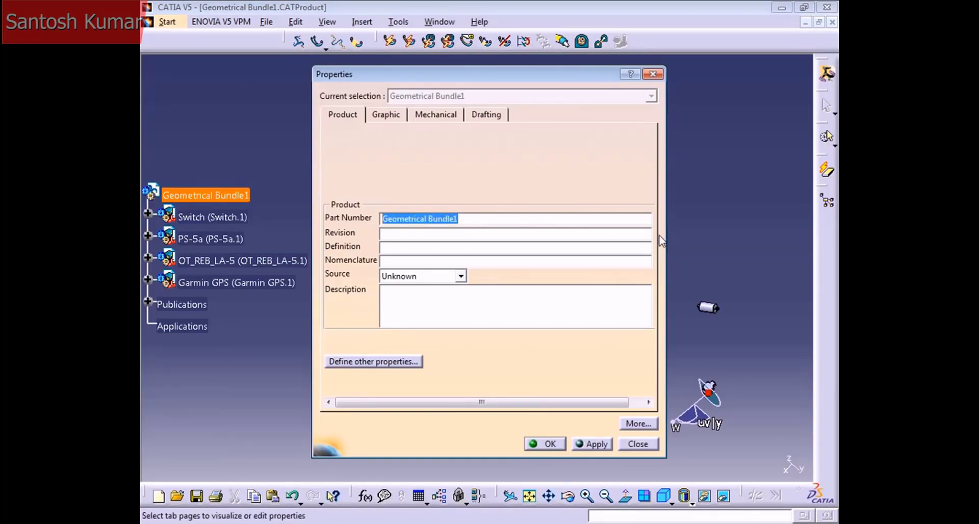
{"action": "type", "text": "Harness3"}
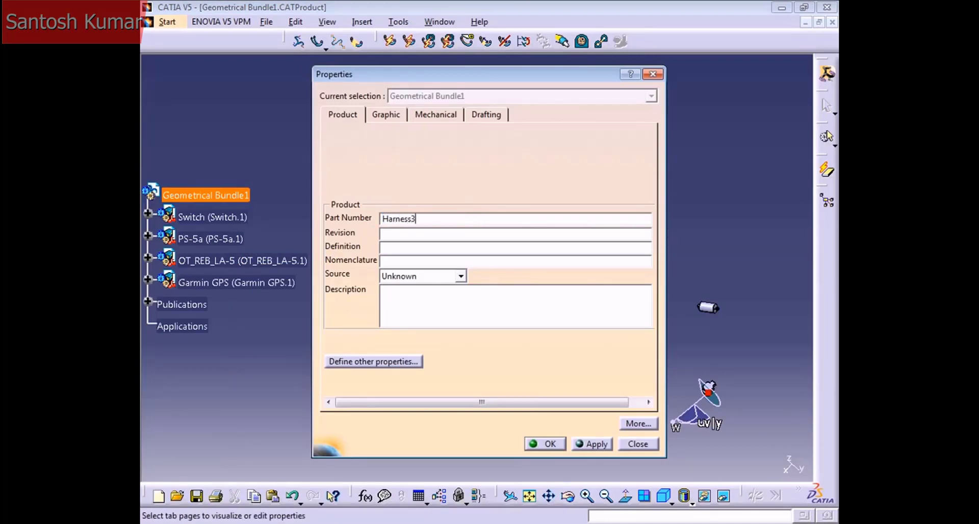
{"action": "key", "text": "Return"}
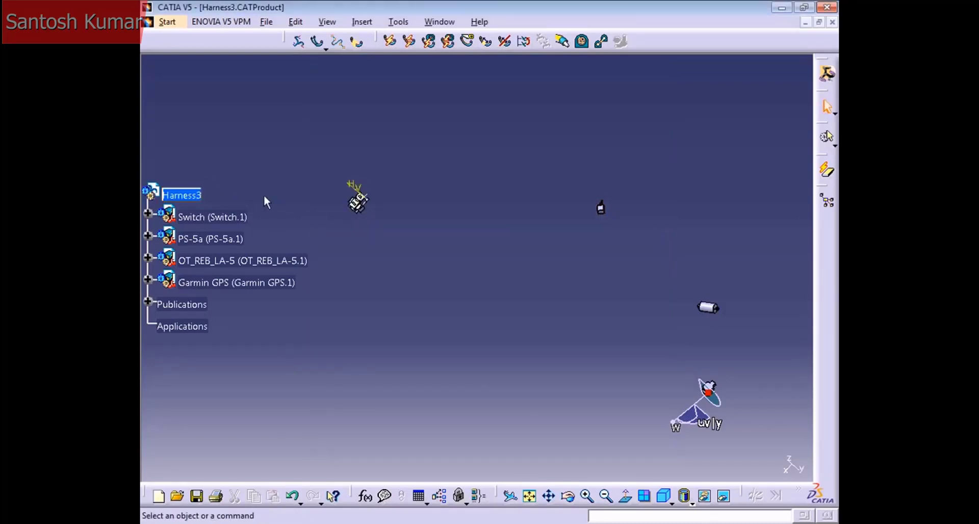
- Create a multi-branchable document in the Harness3 product and dismiss the keep-link warning so that it is not shown again
{"action": "middle_click_drag", "start_coordinate": [392, 247], "coordinate": [457, 278]}
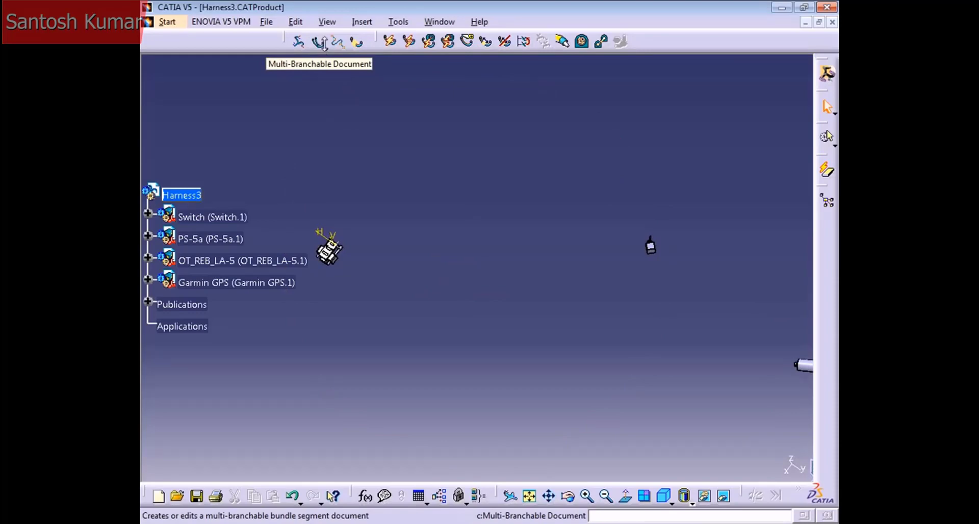
{"action": "left_click", "coordinate": [323, 45]}
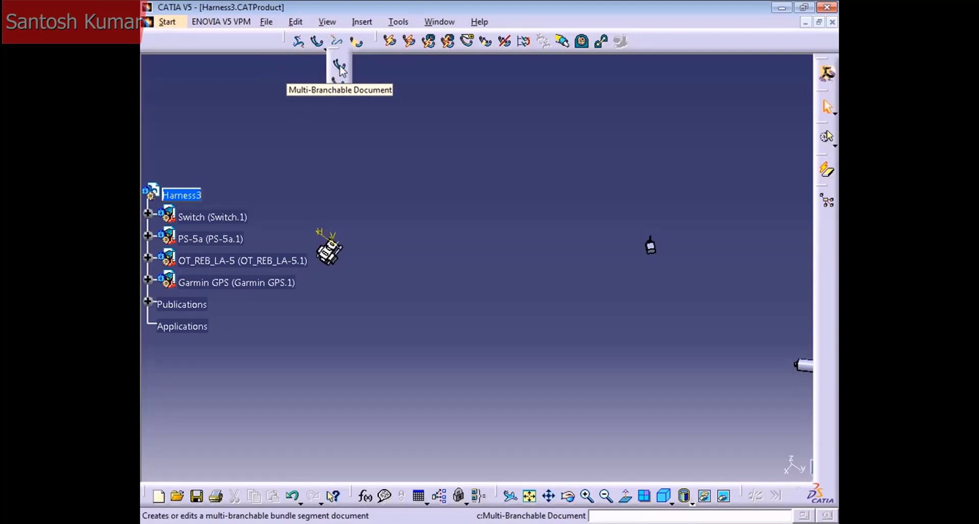
{"action": "left_click", "coordinate": [339, 68]}
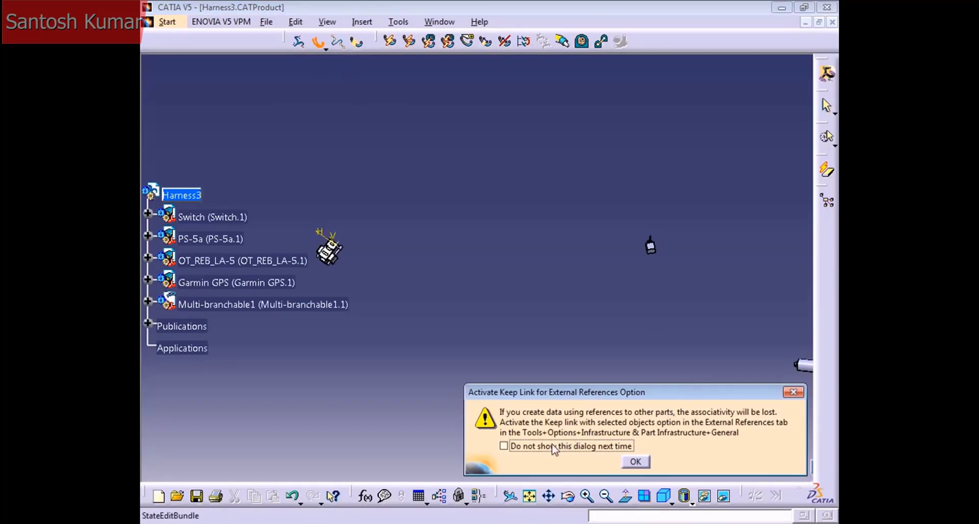
{"action": "left_click_drag", "start_coordinate": [558, 400], "coordinate": [474, 309]}
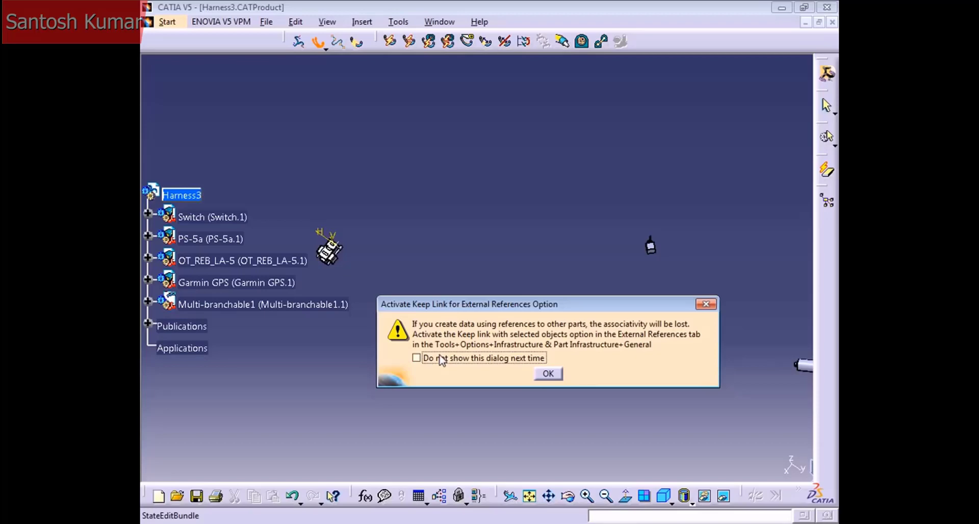
{"action": "left_click", "coordinate": [547, 375]}
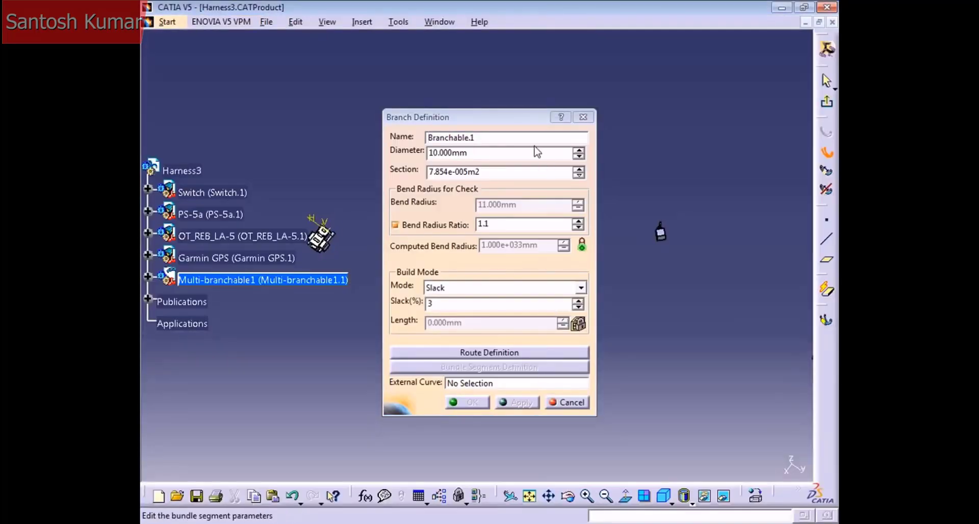
- Choose Slack as the build mode for the branch Branchable.1
{"action": "left_click_drag", "start_coordinate": [496, 119], "coordinate": [602, 137]}
{"action": "left_click", "coordinate": [586, 170]}
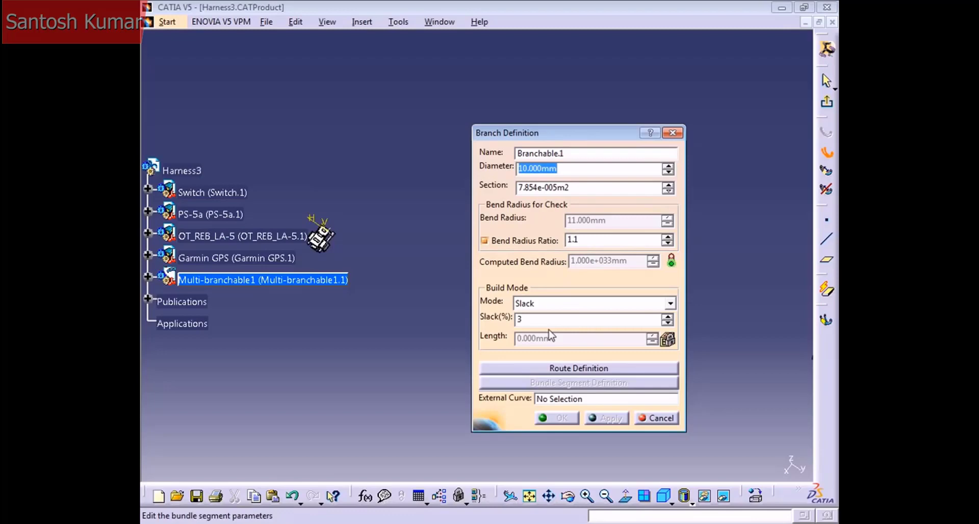
{"action": "left_click", "coordinate": [668, 305]}
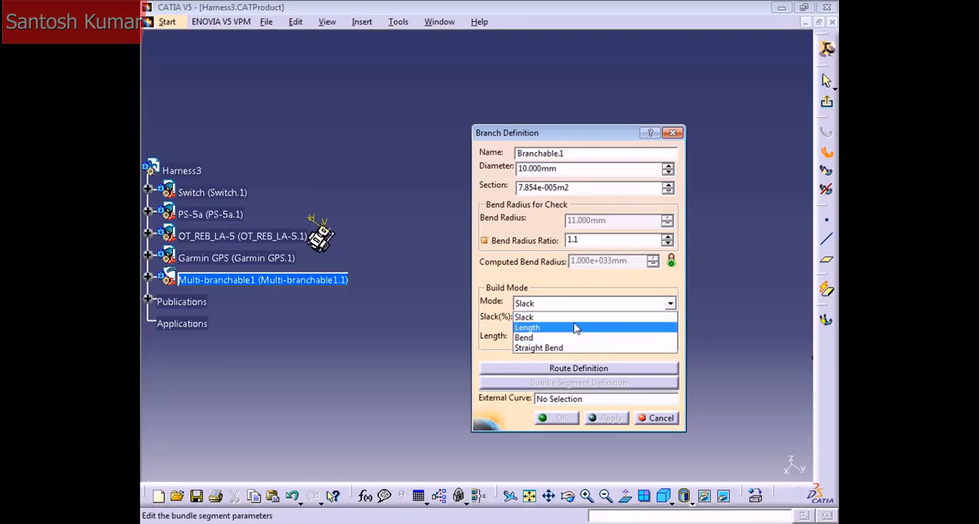
{"action": "left_click", "coordinate": [579, 315]}
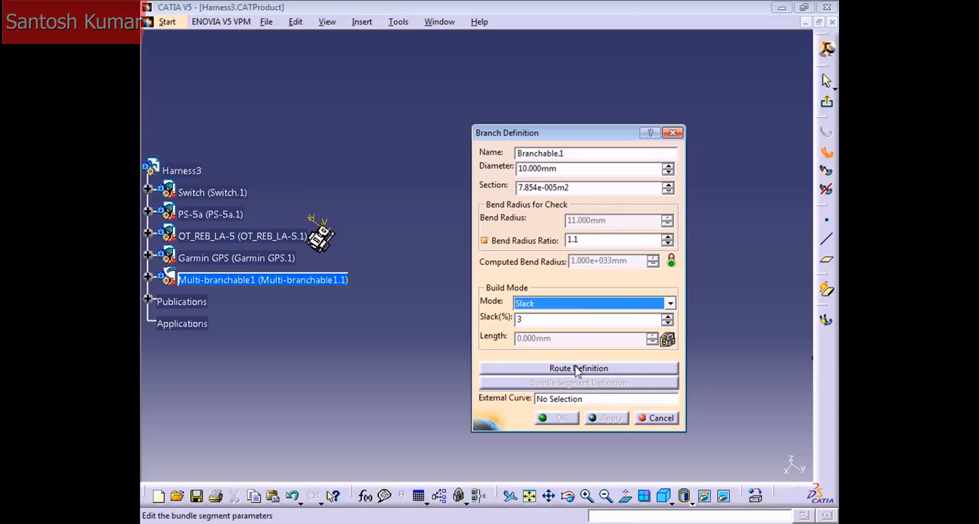
- Start the branch's route definition and add the small cylindrical end of the OT_REB_LA-5 as the first routed object
{"action": "left_click", "coordinate": [578, 368]}
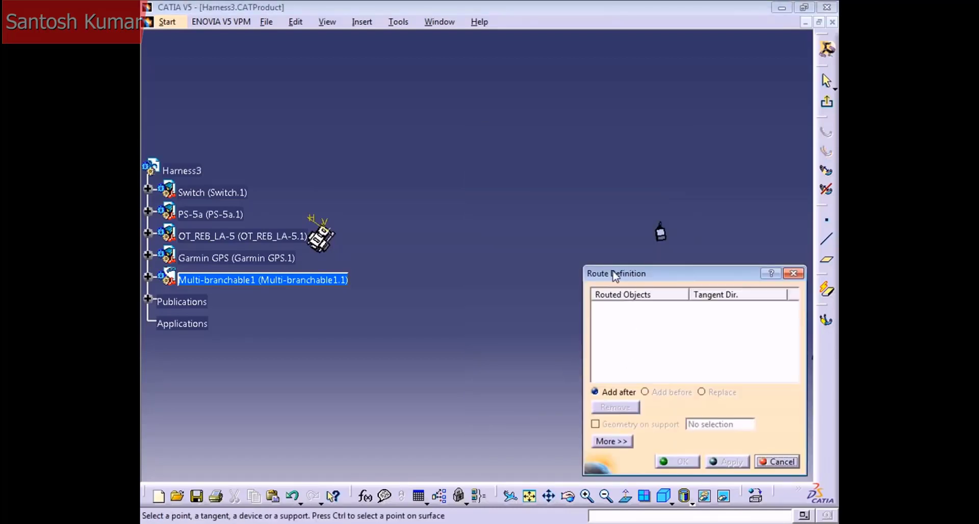
{"action": "left_click_drag", "start_coordinate": [616, 275], "coordinate": [555, 131]}
{"action": "mouse_move", "coordinate": [404, 405]}
{"action": "middle_mouse_down"}
{"action": "mouse_move", "coordinate": [363, 376]}
{"action": "mouse_move", "coordinate": [441, 393]}
{"action": "mouse_move", "coordinate": [362, 428]}
{"action": "mouse_move", "coordinate": [403, 450]}
{"action": "middle_mouse_up"}
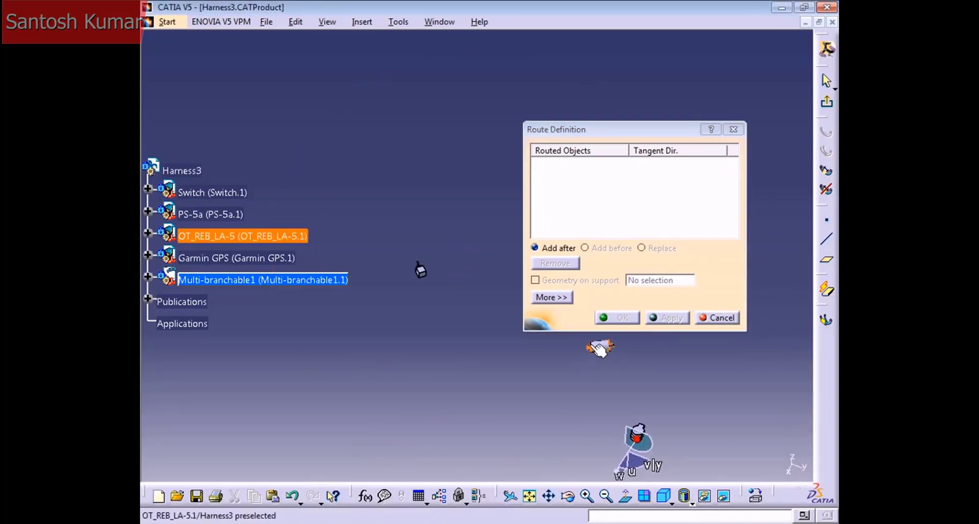
{"action": "middle_click", "coordinate": [591, 346]}
{"action": "middle_click_drag", "start_coordinate": [547, 402], "coordinate": [388, 242]}
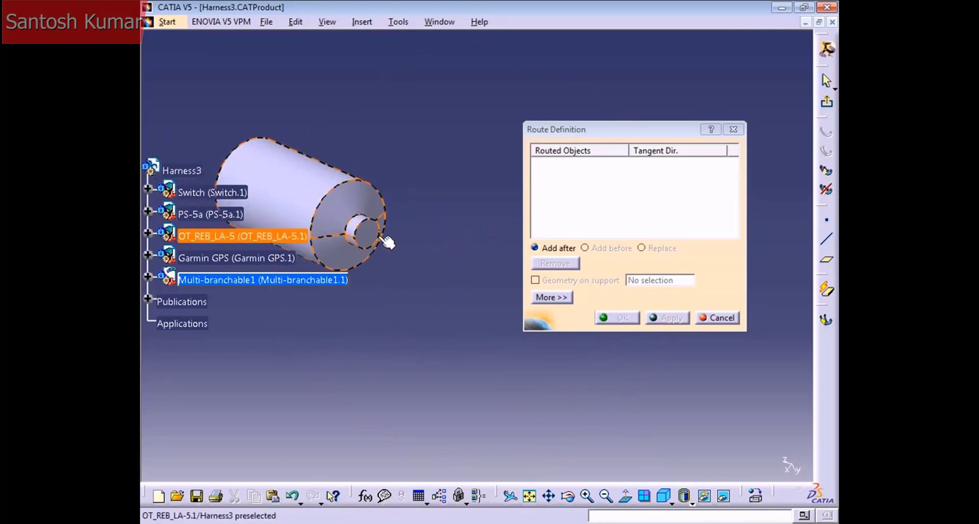
{"action": "left_click", "coordinate": [387, 242]}
- Add the cable outlet of the Garmin GPS as the second routed object and accept the route
{"action": "middle_click_drag", "start_coordinate": [476, 210], "coordinate": [417, 96]}
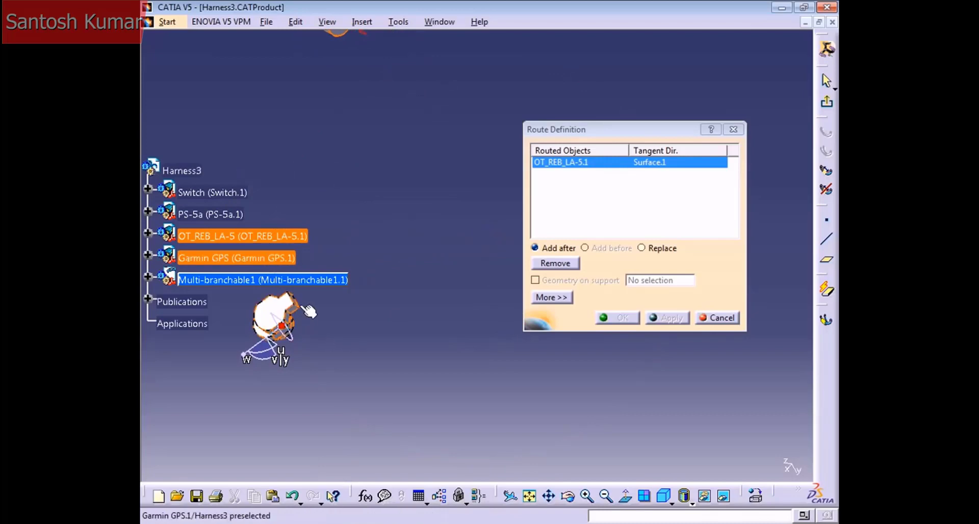
{"action": "left_click", "coordinate": [299, 312]}
{"action": "mouse_move", "coordinate": [415, 258]}
{"action": "middle_mouse_down"}
{"action": "mouse_move", "coordinate": [484, 303]}
{"action": "mouse_move", "coordinate": [503, 332]}
{"action": "mouse_move", "coordinate": [507, 322]}
{"action": "mouse_move", "coordinate": [619, 368]}
{"action": "mouse_move", "coordinate": [552, 368]}
{"action": "middle_mouse_up"}
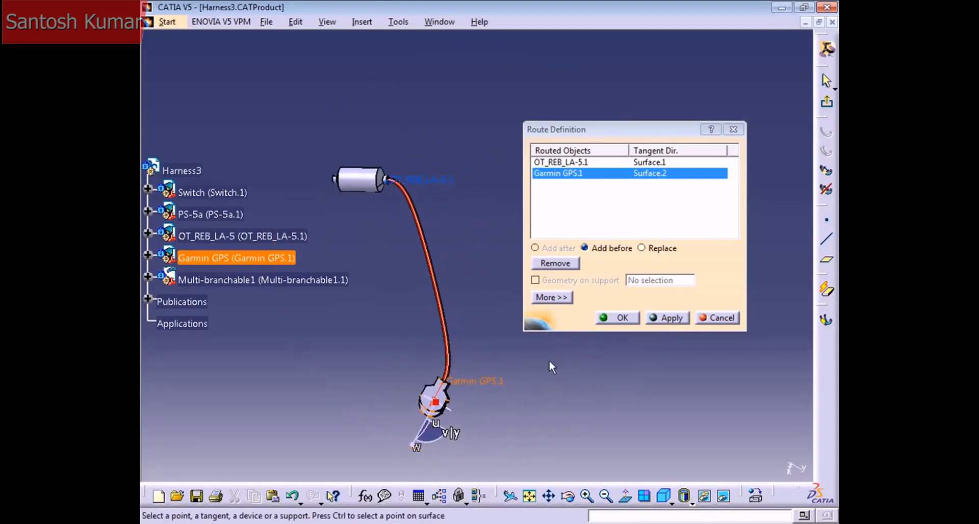
{"action": "left_click", "coordinate": [621, 319]}
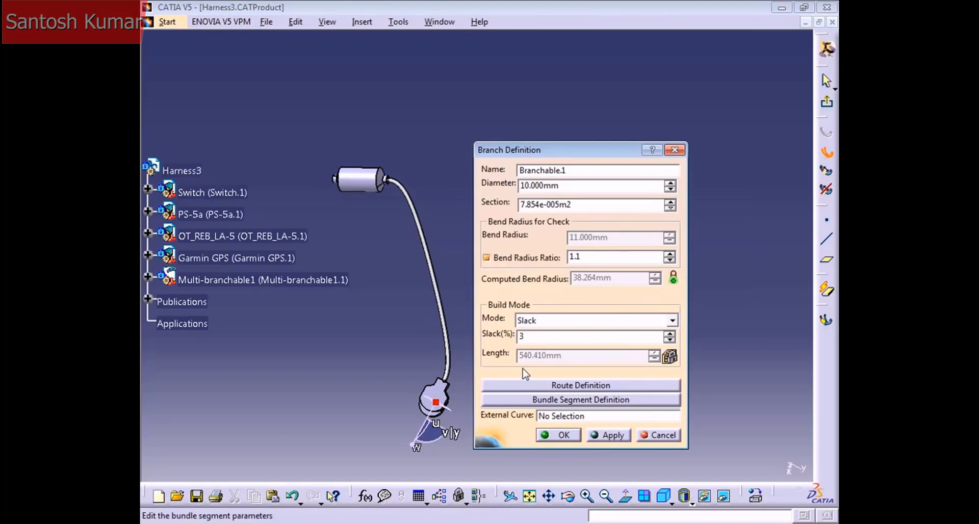
- Set the slack of the branch between OT_REB_LA-5 and Garmin GPS to 21% and accept the branch definition
{"action": "middle_click_drag", "start_coordinate": [402, 357], "coordinate": [448, 204]}
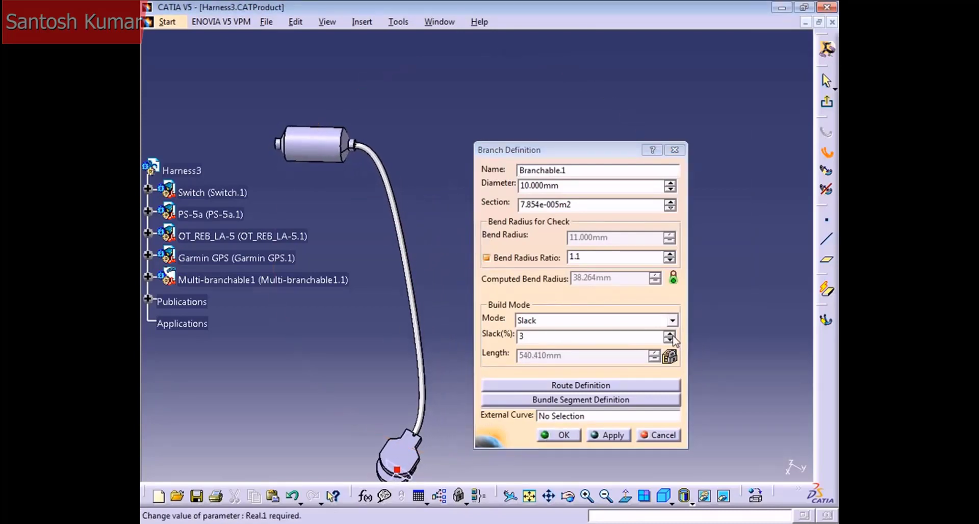
{"action": "left_click", "coordinate": [669, 334]}
{"action": "left_click", "coordinate": [669, 333]}
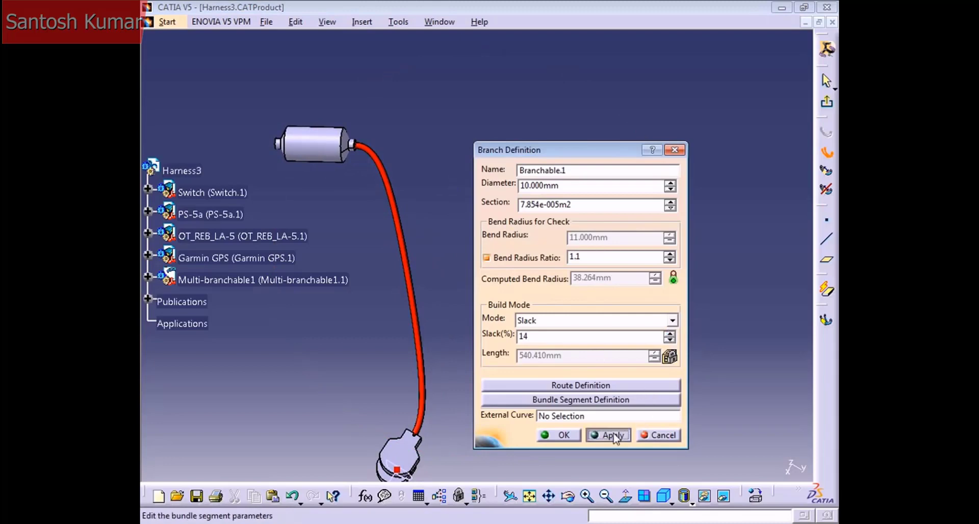
{"action": "left_click", "coordinate": [614, 435]}
{"action": "left_click", "coordinate": [669, 334]}
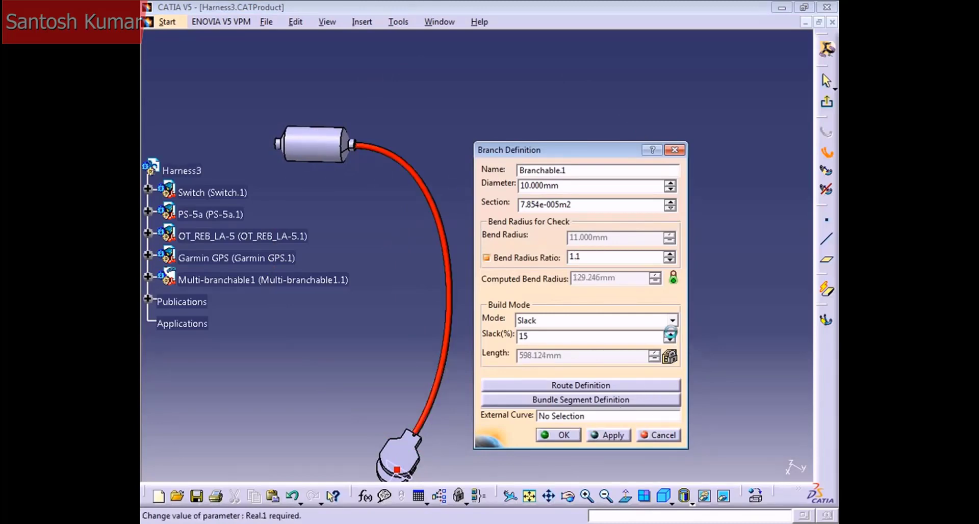
{"action": "left_click", "coordinate": [669, 333]}
{"action": "left_click", "coordinate": [609, 440]}
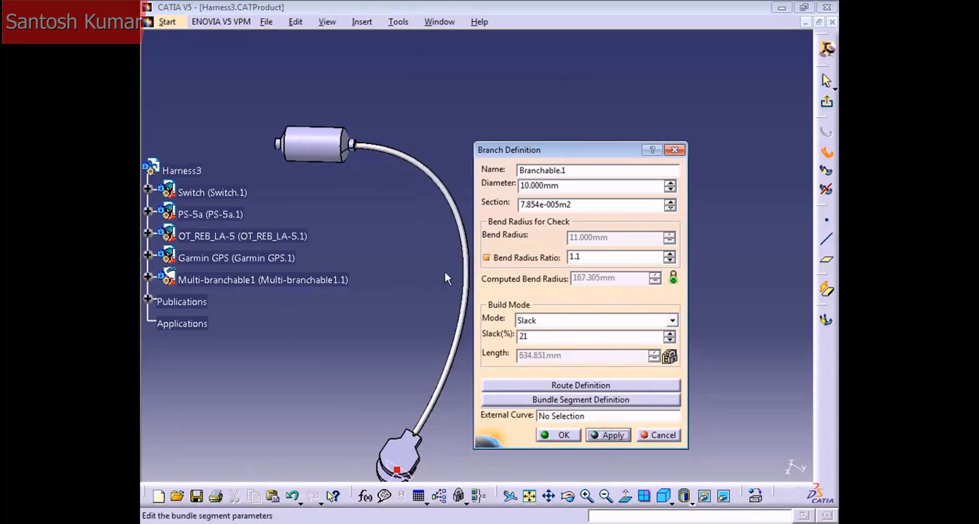
{"action": "middle_click_drag", "start_coordinate": [445, 277], "coordinate": [444, 303]}
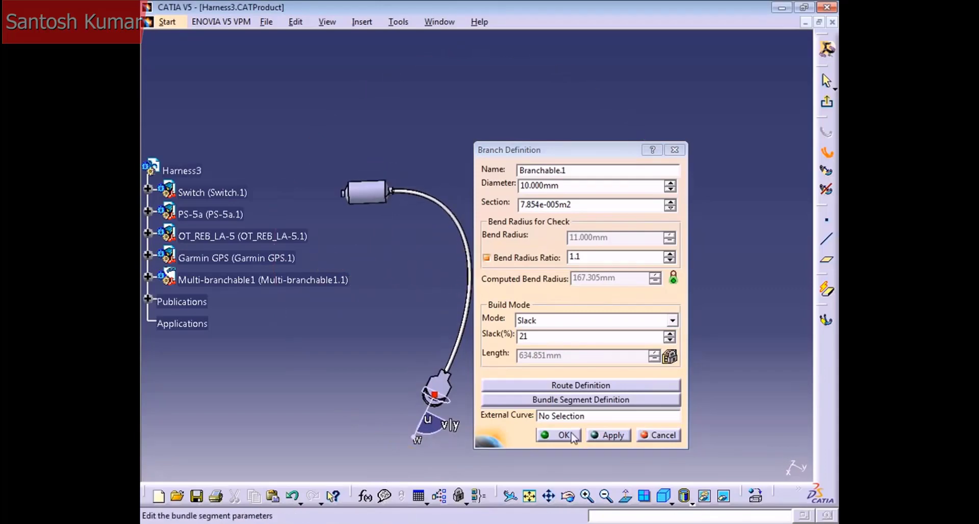
{"action": "left_click", "coordinate": [564, 436]}
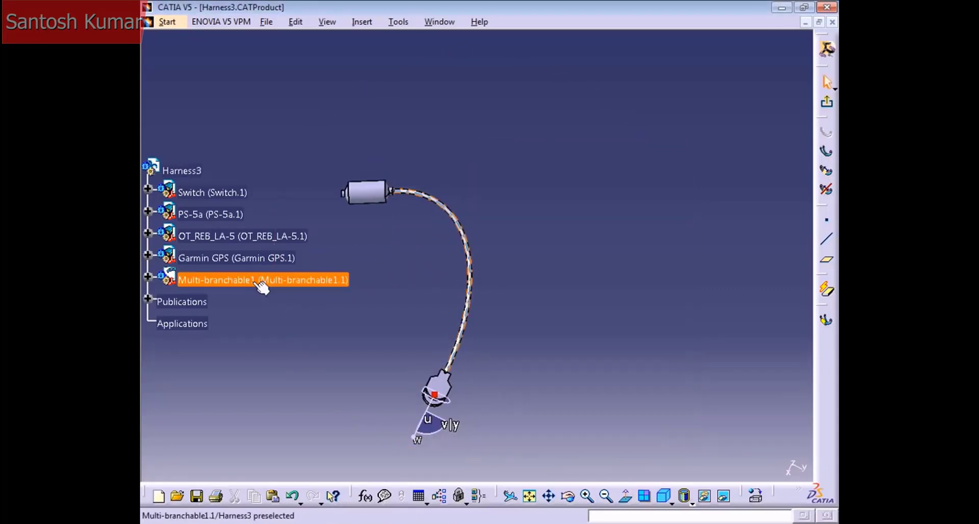
- Rename the Multi-branchable1 instance as First Bundle and reconnect the impacted connections
{"action": "right_click", "coordinate": [255, 283]}
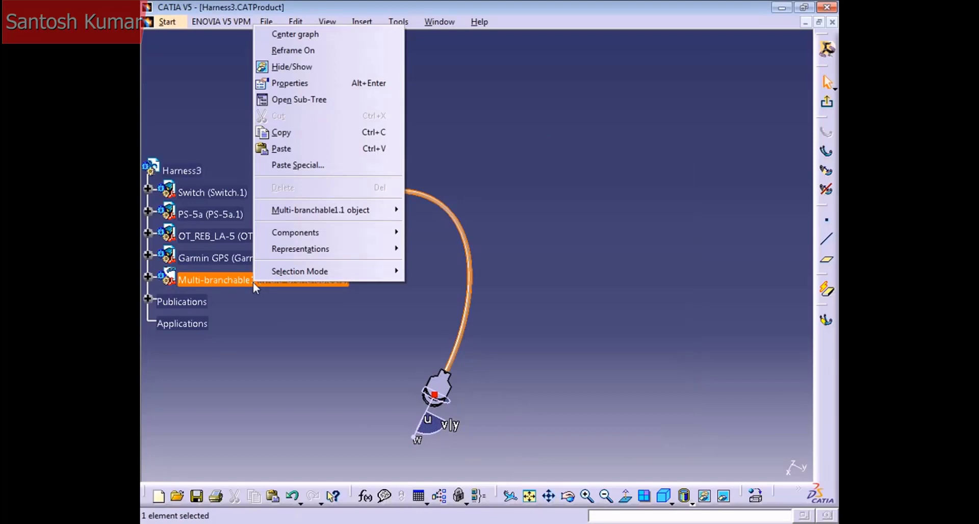
{"action": "left_click", "coordinate": [311, 83]}
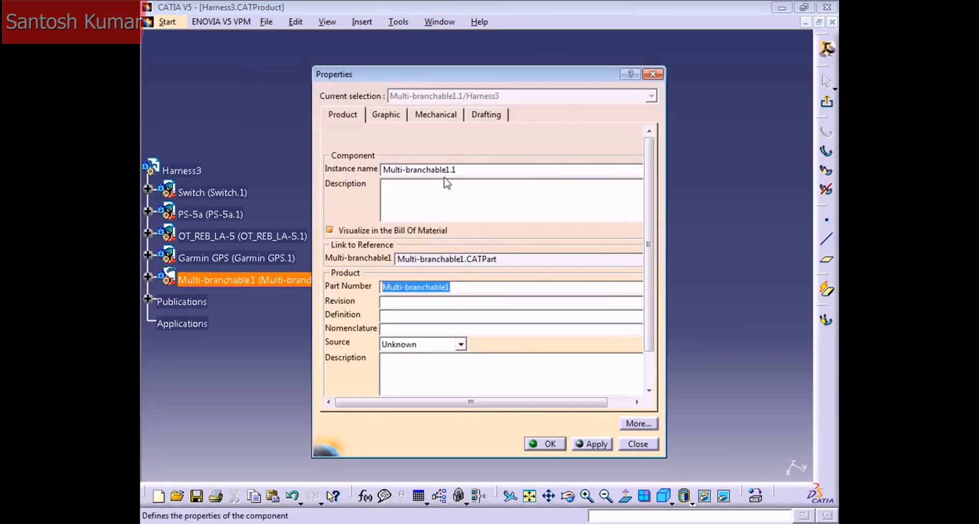
{"action": "left_click", "coordinate": [450, 168]}
{"action": "left_click", "coordinate": [438, 113]}
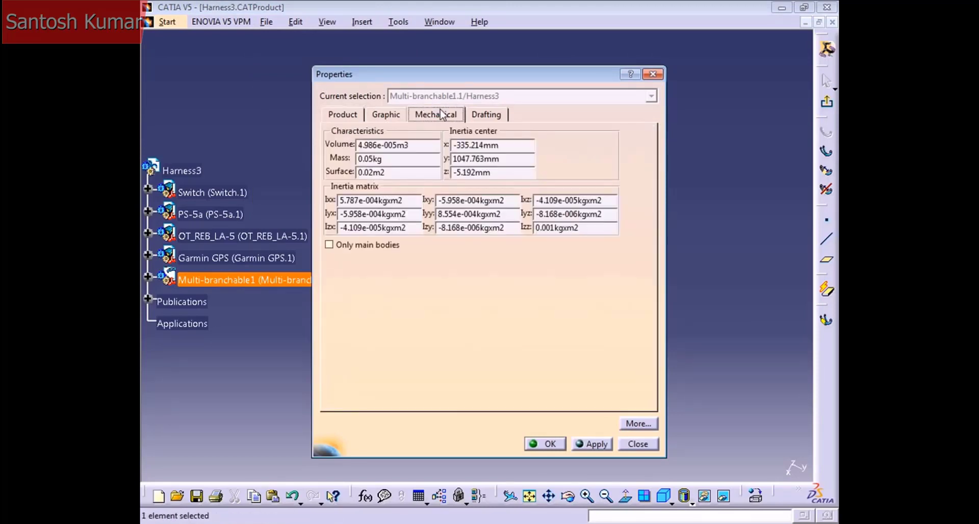
{"action": "left_click", "coordinate": [489, 116]}
{"action": "left_click", "coordinate": [350, 114]}
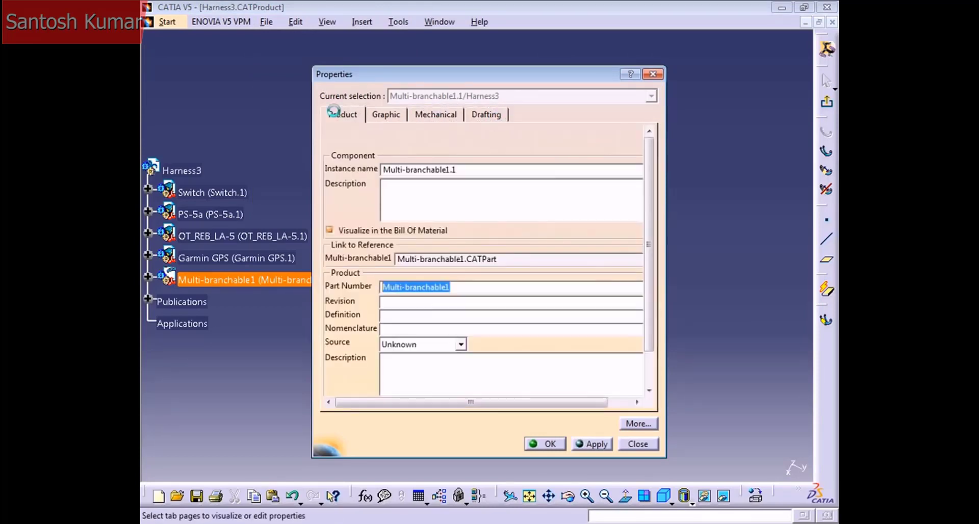
{"action": "double_click", "coordinate": [474, 172]}
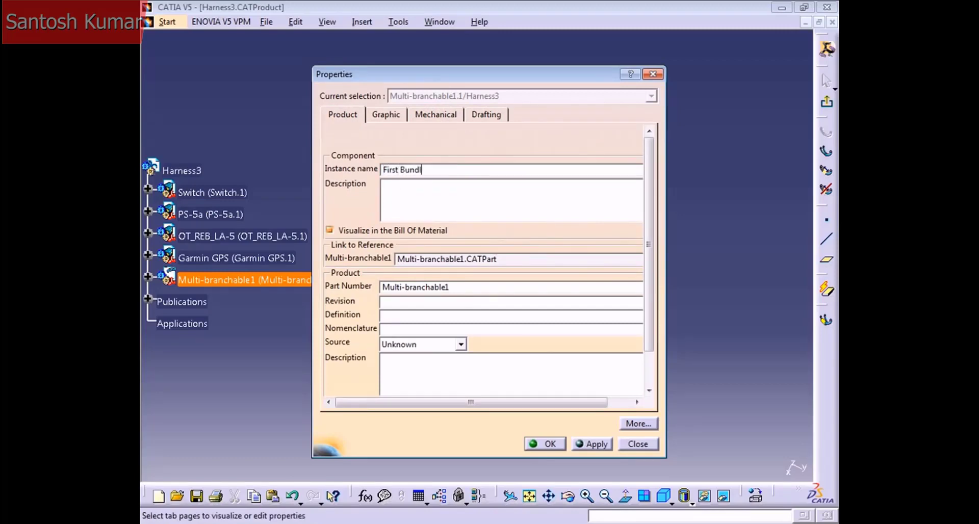
{"action": "key", "text": "Return"}
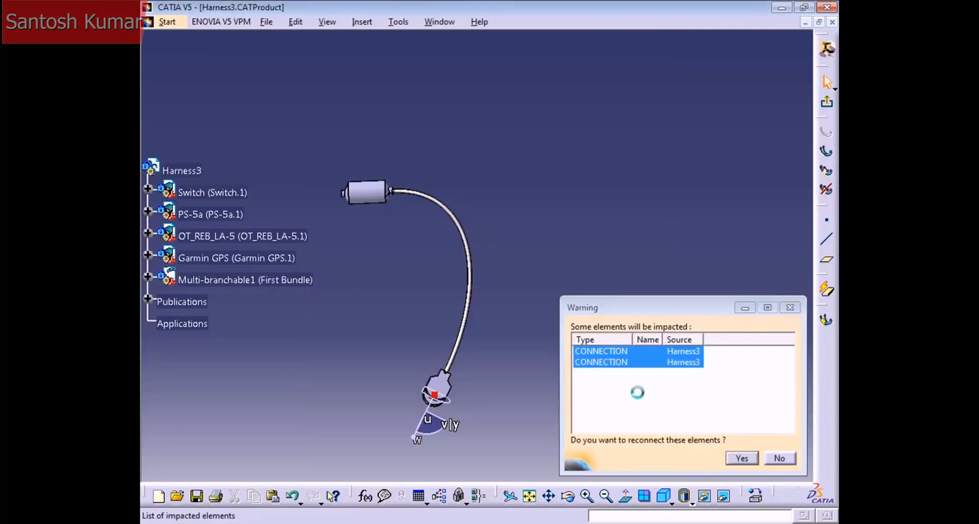
{"action": "left_click", "coordinate": [741, 459]}
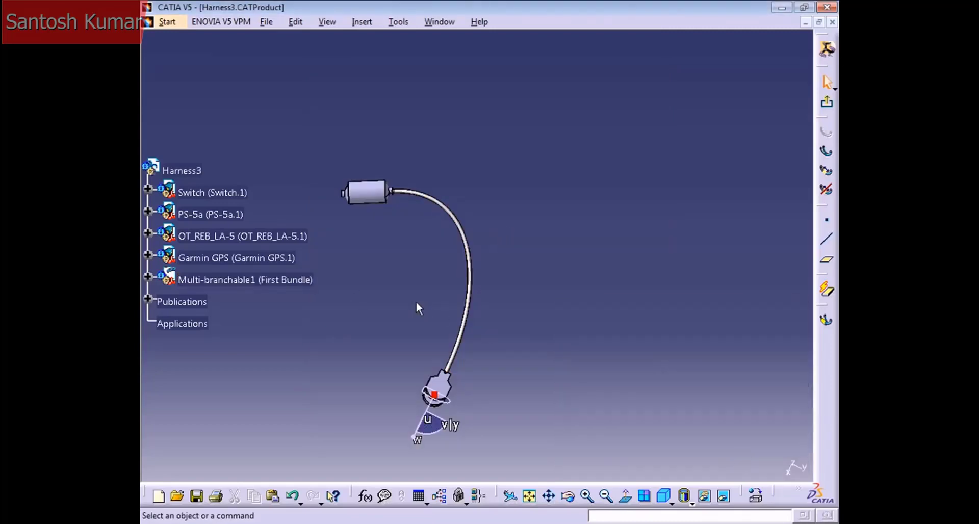
- Exit the branch editing workbench and create a second multi-branchable document in the Harness3 product
{"action": "middle_click_drag", "start_coordinate": [418, 309], "coordinate": [533, 243]}
{"action": "scroll", "coordinate": [648, 166], "scroll_direction": "up", "scroll_amount": 1}
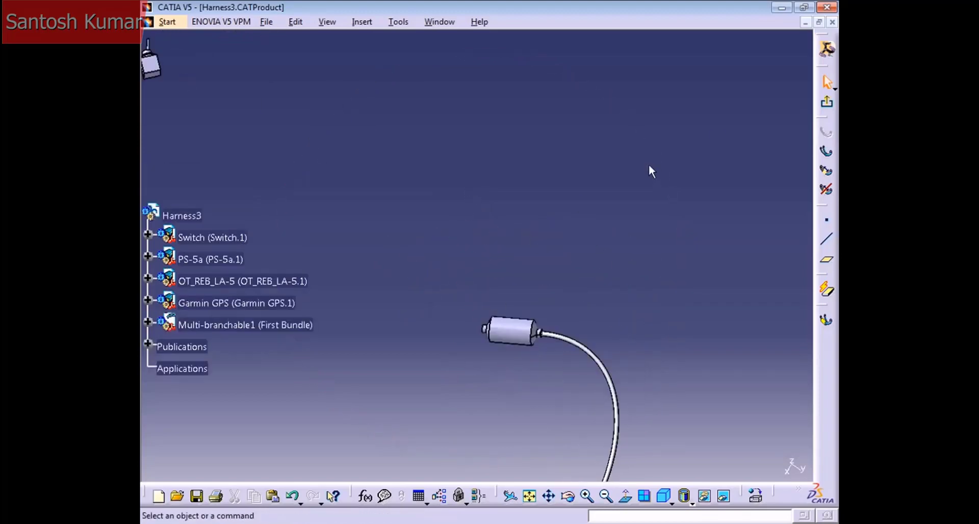
{"action": "left_click", "coordinate": [827, 101]}
{"action": "middle_click_drag", "start_coordinate": [568, 211], "coordinate": [406, 170]}
{"action": "left_click", "coordinate": [319, 43]}
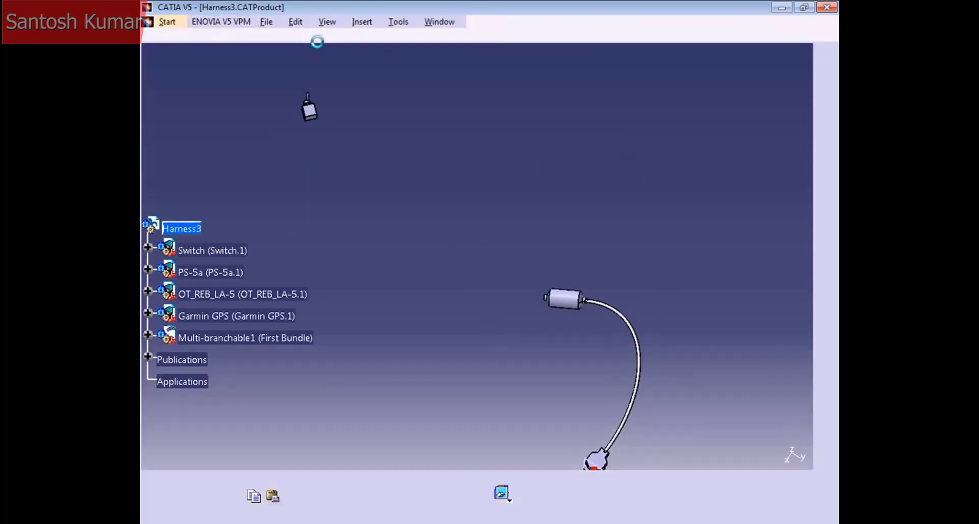
{"action": "middle_click_drag", "start_coordinate": [346, 238], "coordinate": [244, 196]}
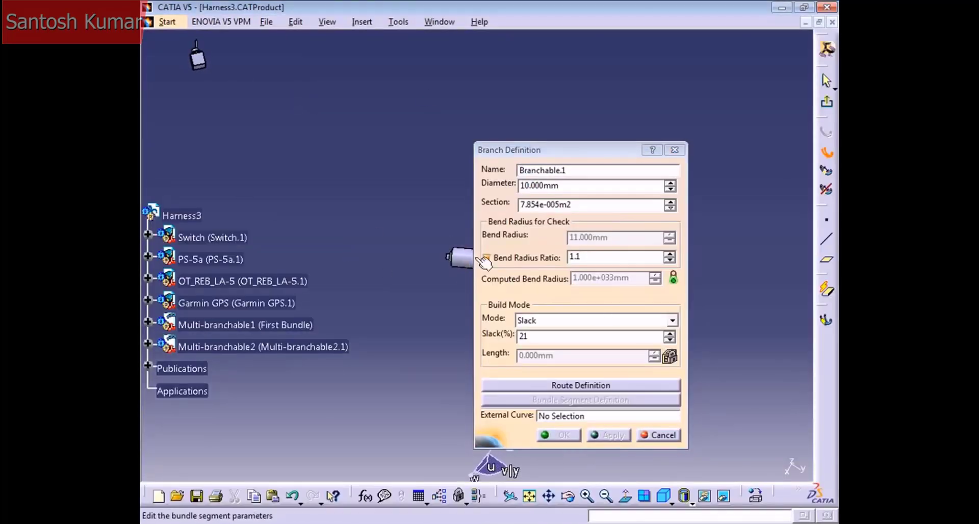
- Start the new branch's route definition and add the free small cylindrical end of OT_REB_LA-5 as the first routed object
{"action": "left_click", "coordinate": [581, 386]}
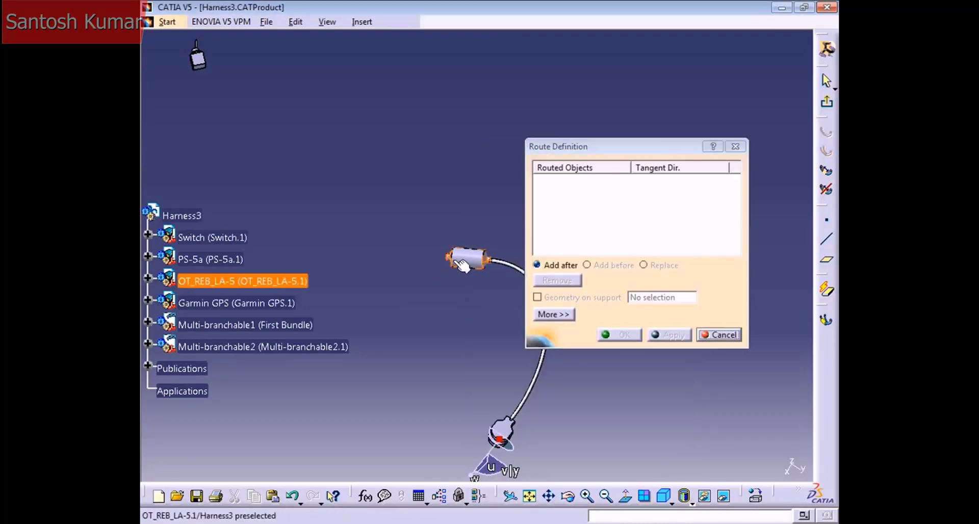
{"action": "middle_click_drag", "start_coordinate": [459, 271], "coordinate": [504, 297]}
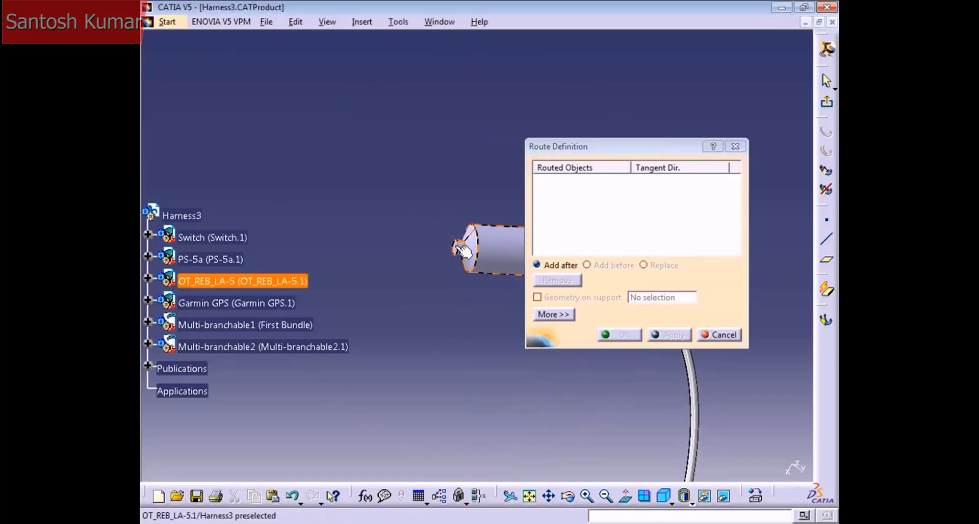
{"action": "left_click", "coordinate": [463, 247]}
- Add the Switch as the second routed object of the branch
{"action": "middle_click_drag", "start_coordinate": [387, 157], "coordinate": [361, 167]}
{"action": "middle_click_drag", "start_coordinate": [427, 331], "coordinate": [408, 173]}
{"action": "middle_click", "coordinate": [351, 145]}
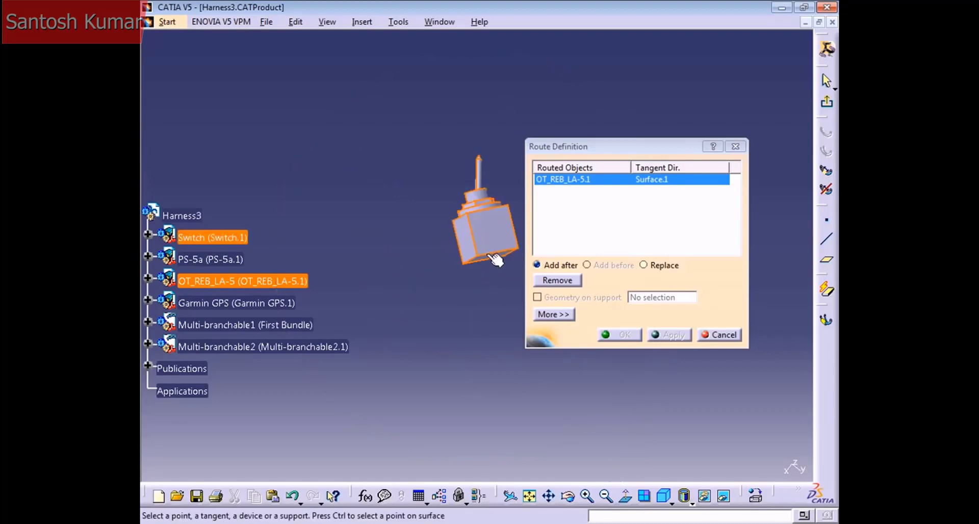
{"action": "left_click", "coordinate": [485, 236]}
{"action": "middle_click_drag", "start_coordinate": [443, 307], "coordinate": [461, 471]}
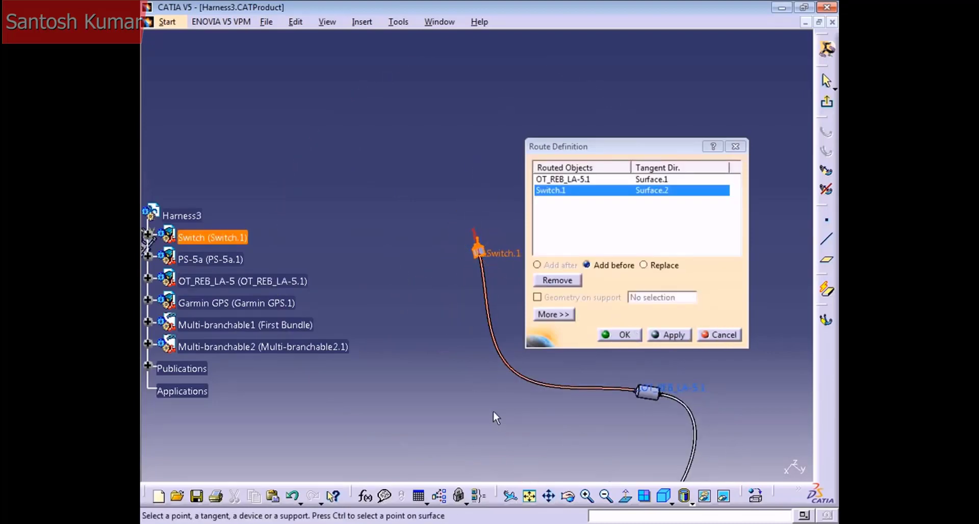
- Reverse the route's tangent direction at the Switch, flip it back, and accept the route definition
{"action": "middle_click_drag", "start_coordinate": [494, 415], "coordinate": [466, 306]}
{"action": "left_click", "coordinate": [441, 202]}
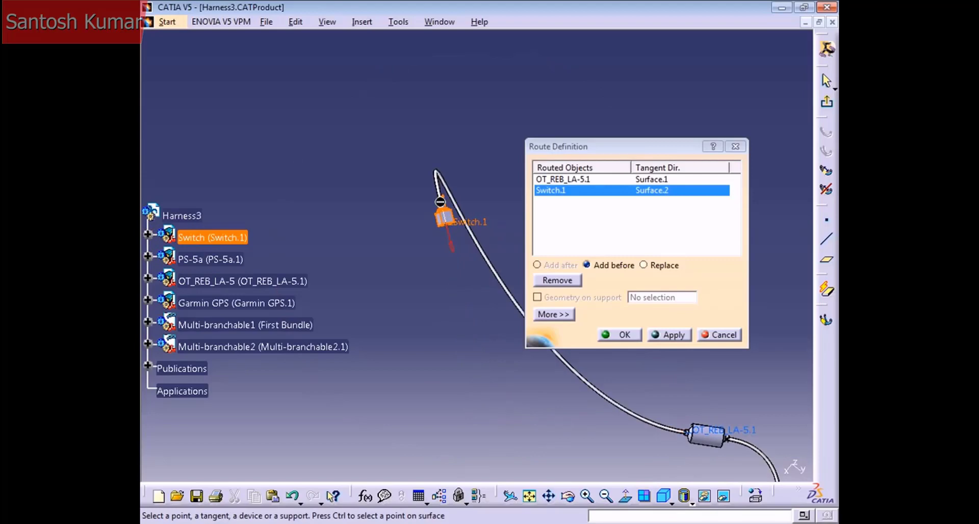
{"action": "left_click", "coordinate": [450, 249]}
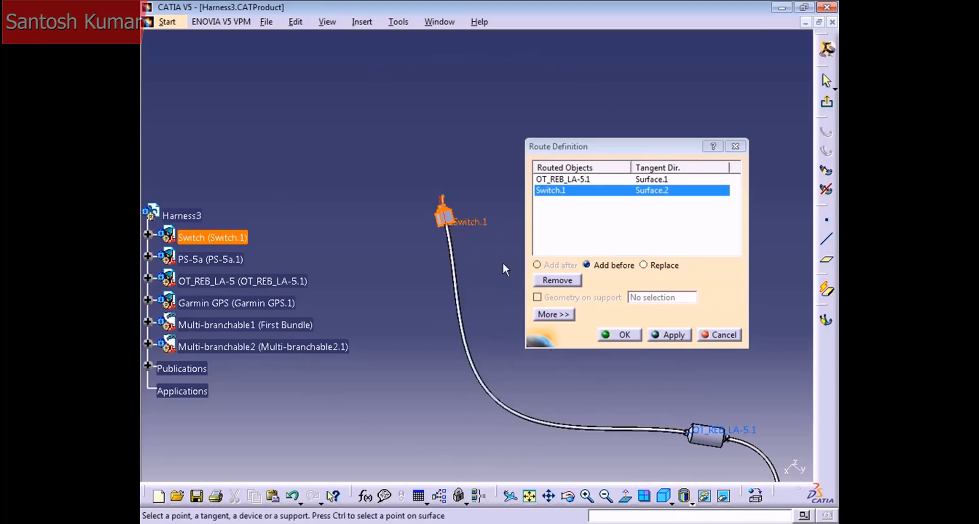
{"action": "left_click", "coordinate": [617, 335]}
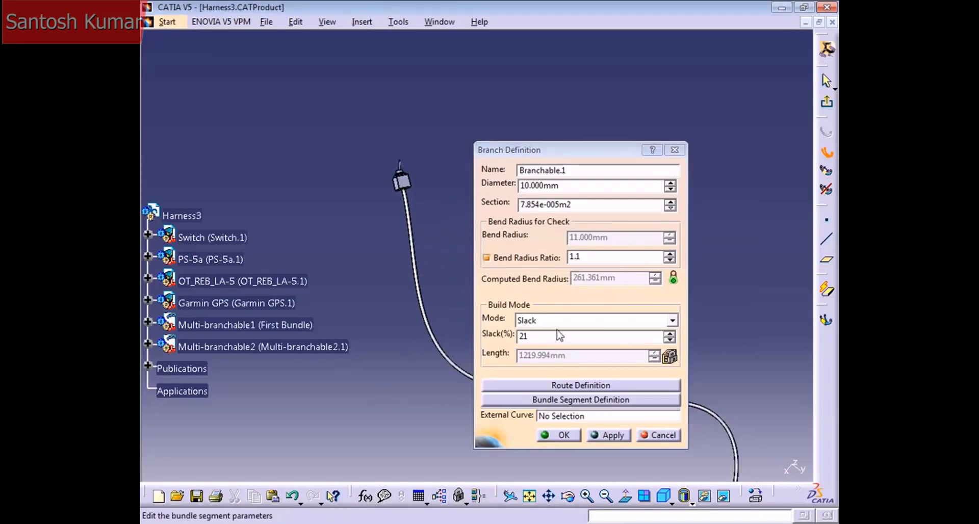
- Set the diameter of the branch between OT_REB_LA-5 and the Switch to 20 mm and accept the branch definition
{"action": "left_click_drag", "start_coordinate": [577, 188], "coordinate": [470, 187]}
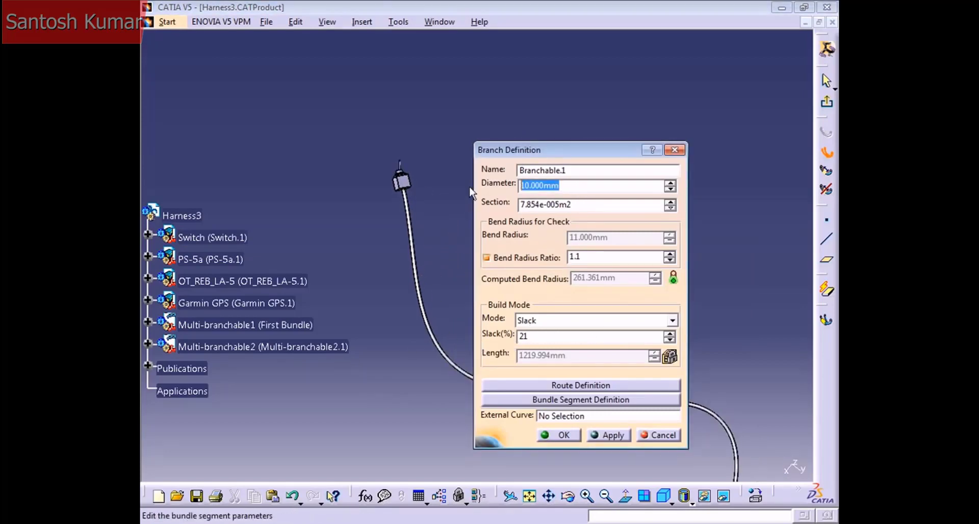
{"action": "type", "text": "20"}
{"action": "key", "text": "Return"}
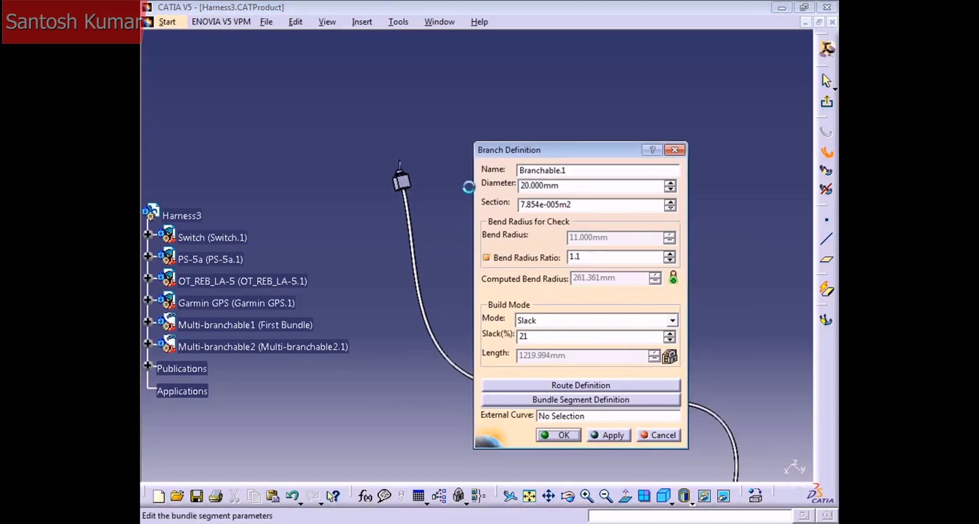
- Exit the branch editing workbench and create a third multi-branchable document in the Harness3 product
{"action": "middle_click", "coordinate": [591, 400]}
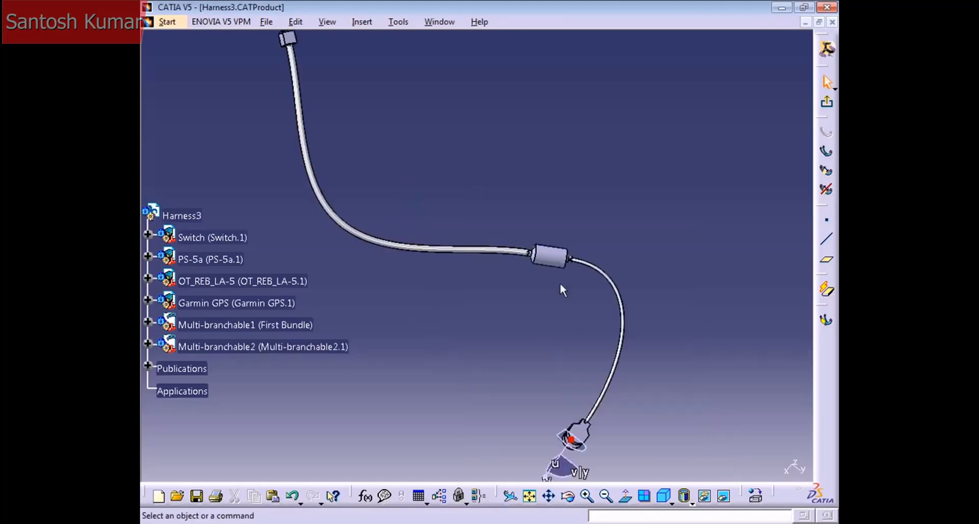
{"action": "middle_click", "coordinate": [518, 253]}
{"action": "middle_click_drag", "start_coordinate": [516, 305], "coordinate": [505, 354]}
{"action": "middle_click_drag", "start_coordinate": [380, 146], "coordinate": [631, 232]}
{"action": "middle_click_drag", "start_coordinate": [568, 236], "coordinate": [790, 306]}
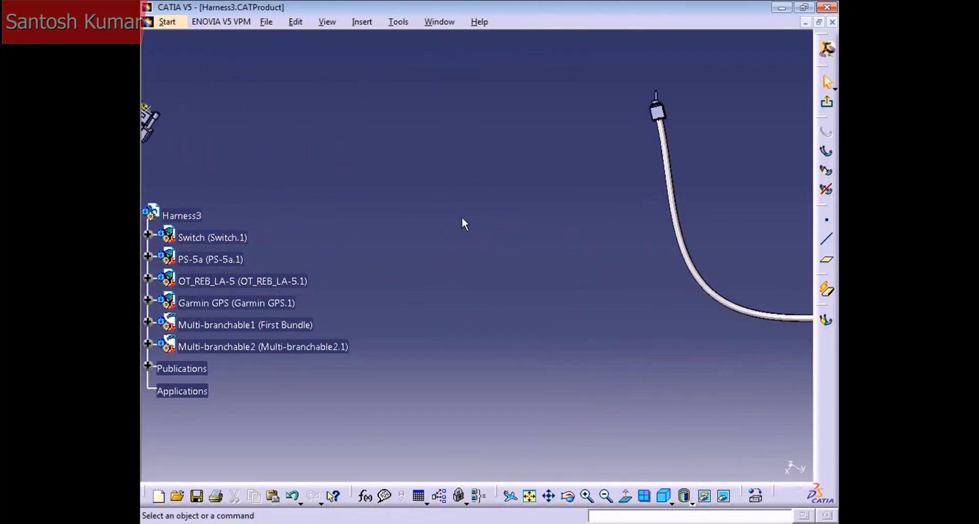
{"action": "middle_click_drag", "start_coordinate": [608, 310], "coordinate": [243, 278]}
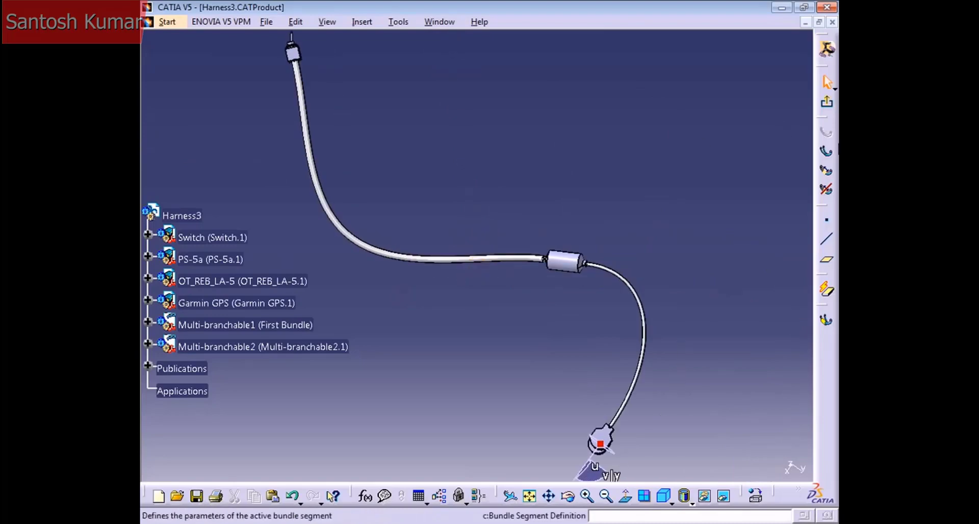
{"action": "left_click", "coordinate": [826, 102]}
{"action": "middle_click_drag", "start_coordinate": [397, 168], "coordinate": [442, 186]}
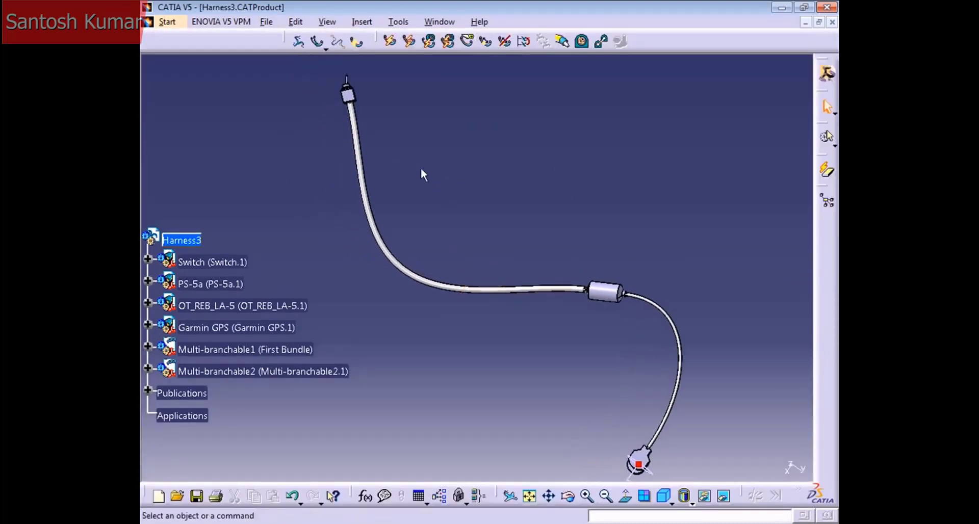
{"action": "left_click", "coordinate": [316, 42]}
{"action": "left_click", "coordinate": [316, 41]}
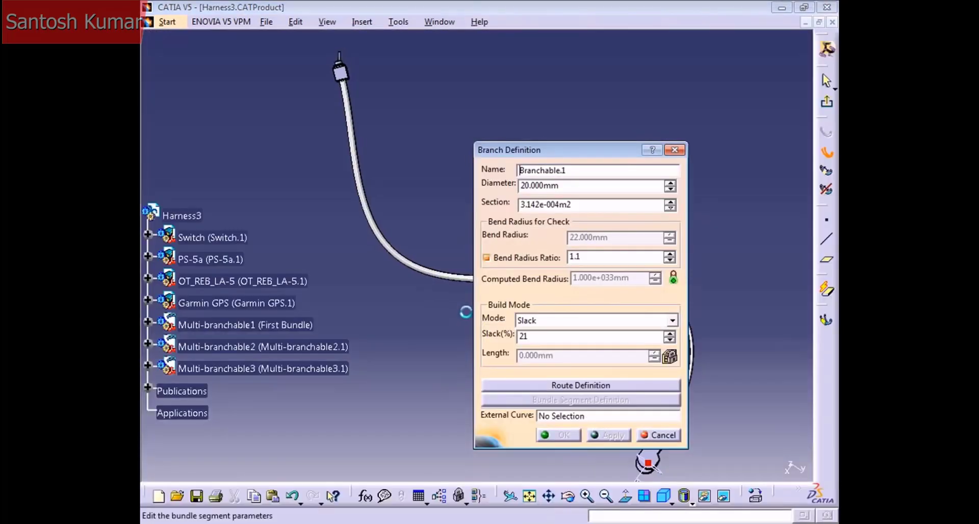
{"action": "middle_click_drag", "start_coordinate": [411, 332], "coordinate": [430, 354]}
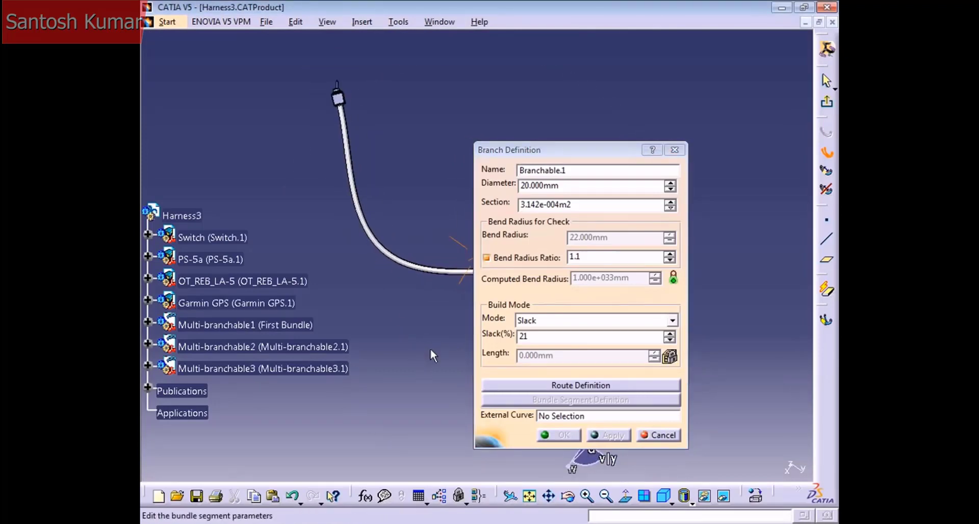
- Start the third branch's route definition and add the OT_REB_LA-5 end that holds the thick bundle as the first routed object
{"action": "left_click_drag", "start_coordinate": [533, 150], "coordinate": [584, 94]}
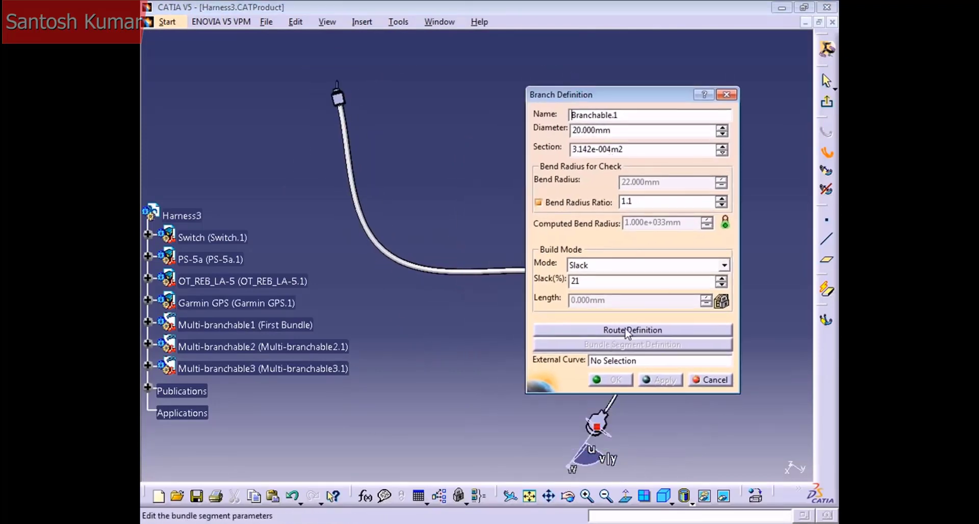
{"action": "left_click", "coordinate": [627, 330]}
{"action": "middle_click_drag", "start_coordinate": [538, 280], "coordinate": [467, 143]}
{"action": "left_click", "coordinate": [382, 285]}
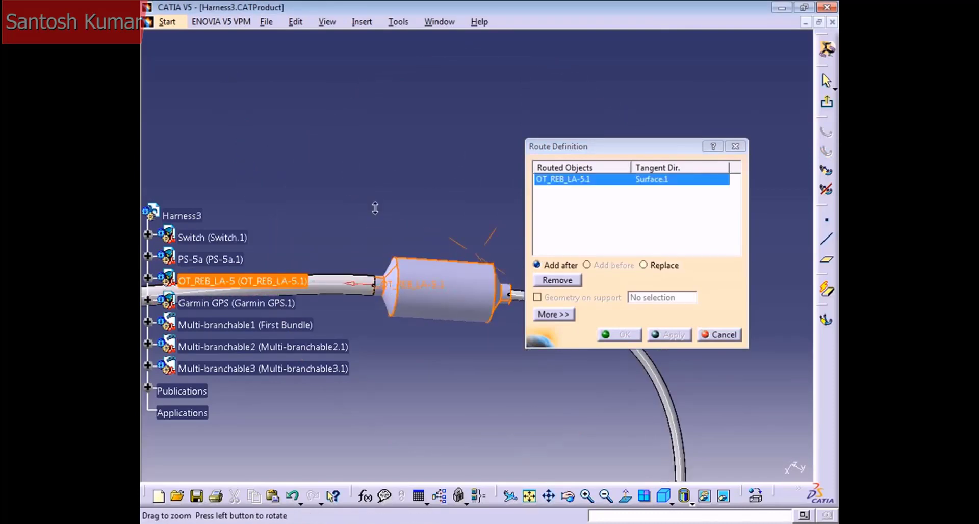
- Add the bundle connection end of PS-5a as the second routed object of the third branch's route
{"action": "middle_click_drag", "start_coordinate": [376, 208], "coordinate": [671, 305]}
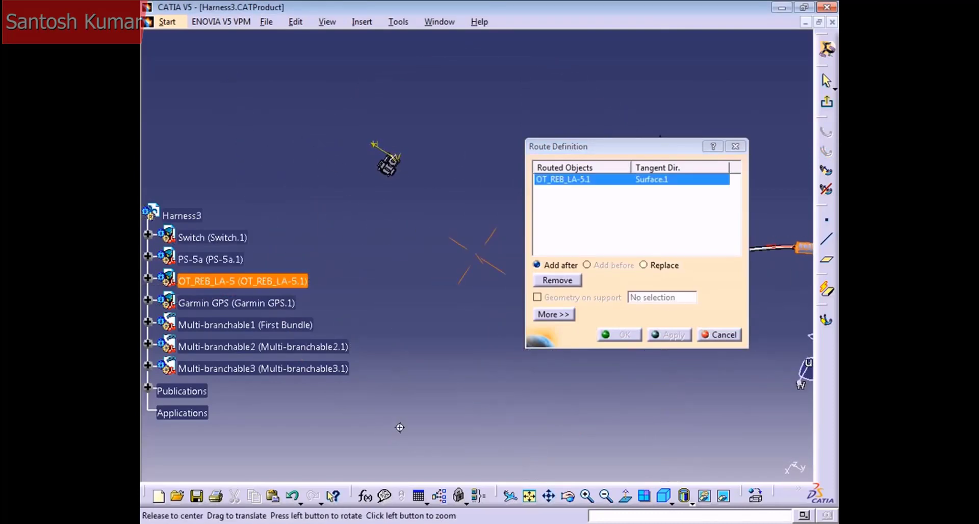
{"action": "middle_click_drag", "start_coordinate": [400, 427], "coordinate": [450, 203]}
{"action": "left_click", "coordinate": [531, 498]}
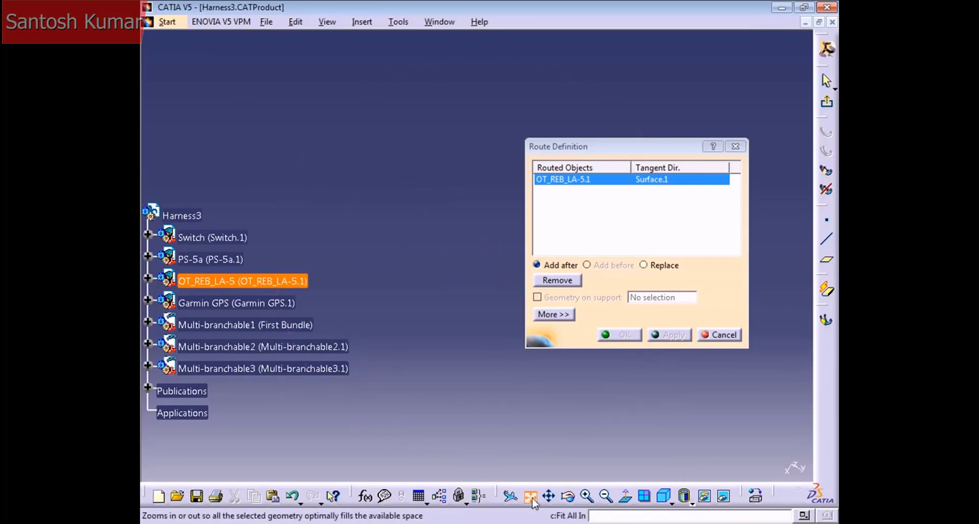
{"action": "left_click", "coordinate": [532, 498]}
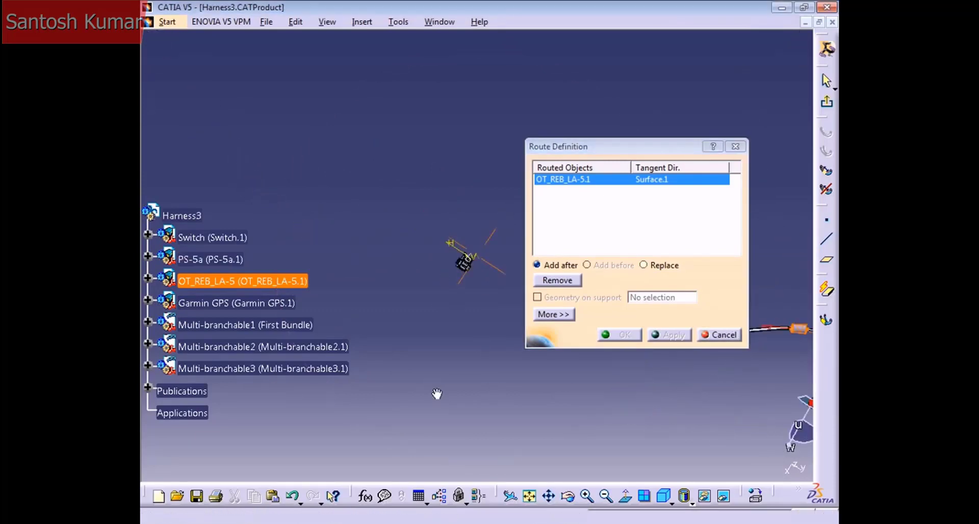
{"action": "middle_click_drag", "start_coordinate": [437, 393], "coordinate": [494, 118]}
{"action": "middle_click_drag", "start_coordinate": [374, 296], "coordinate": [356, 356]}
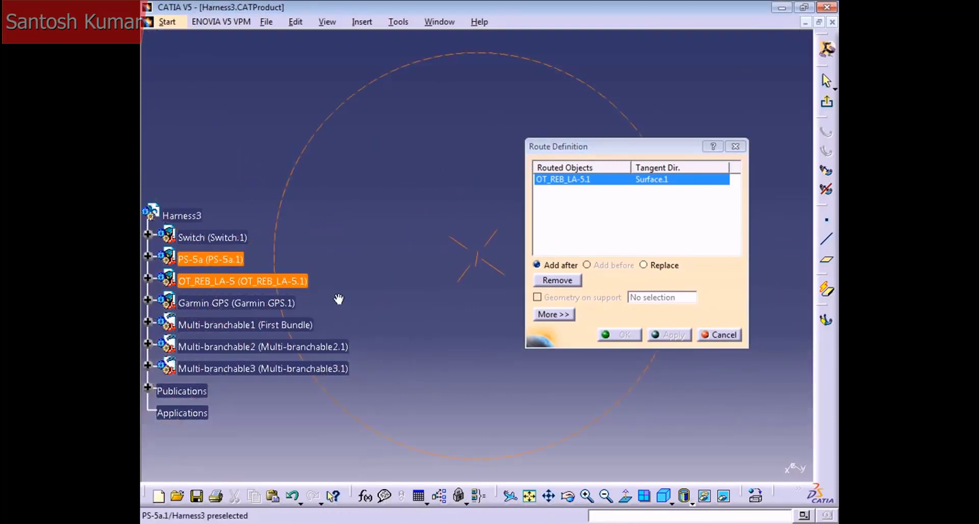
{"action": "middle_click_drag", "start_coordinate": [333, 264], "coordinate": [531, 485]}
{"action": "left_click", "coordinate": [529, 495]}
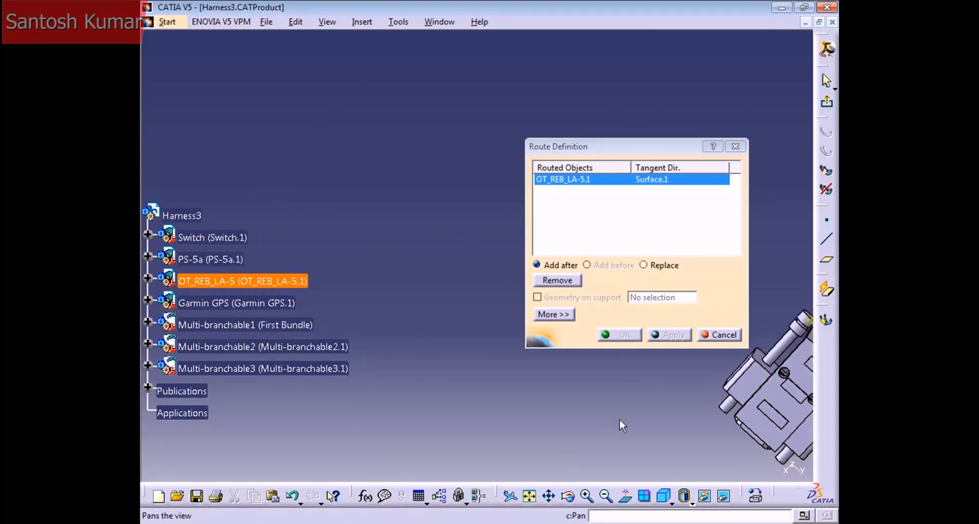
{"action": "middle_click", "coordinate": [437, 350]}
{"action": "middle_click_drag", "start_coordinate": [502, 403], "coordinate": [365, 313]}
{"action": "left_click", "coordinate": [525, 240]}
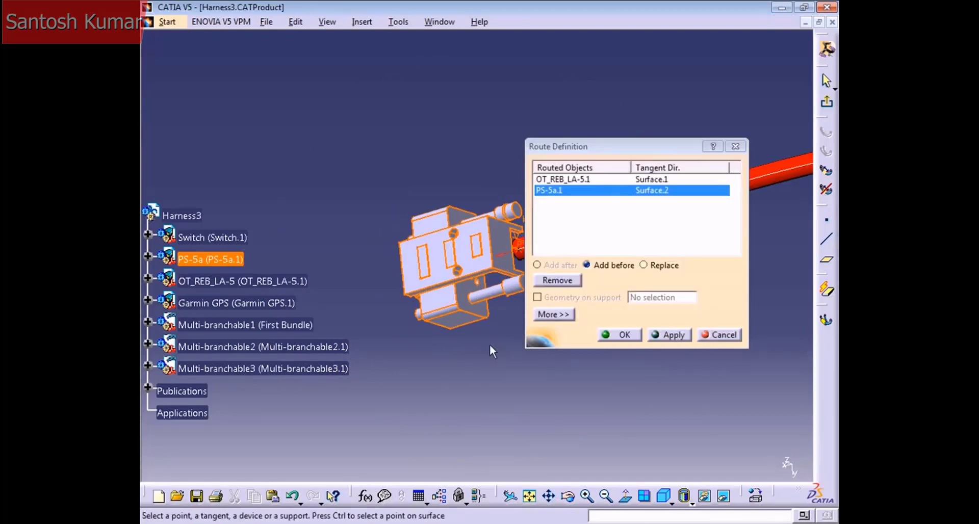
- Accept the route and branch definitions of the third branch between OT_REB_LA-5 and PS-5a
{"action": "middle_click_drag", "start_coordinate": [526, 240], "coordinate": [596, 356]}
{"action": "left_click", "coordinate": [623, 335]}
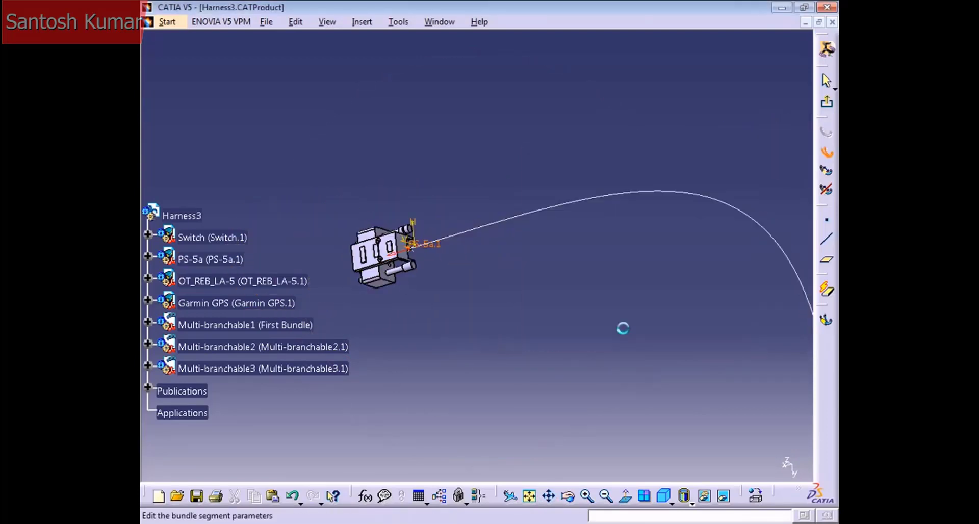
{"action": "middle_click_drag", "start_coordinate": [471, 255], "coordinate": [471, 255]}
{"action": "left_click", "coordinate": [612, 397]}
- Hide Multi-branchable3 so that only the other two bundles are displayed
{"action": "middle_click_drag", "start_coordinate": [611, 398], "coordinate": [666, 300]}
{"action": "middle_click_drag", "start_coordinate": [621, 386], "coordinate": [526, 93]}
{"action": "middle_click", "coordinate": [455, 142]}
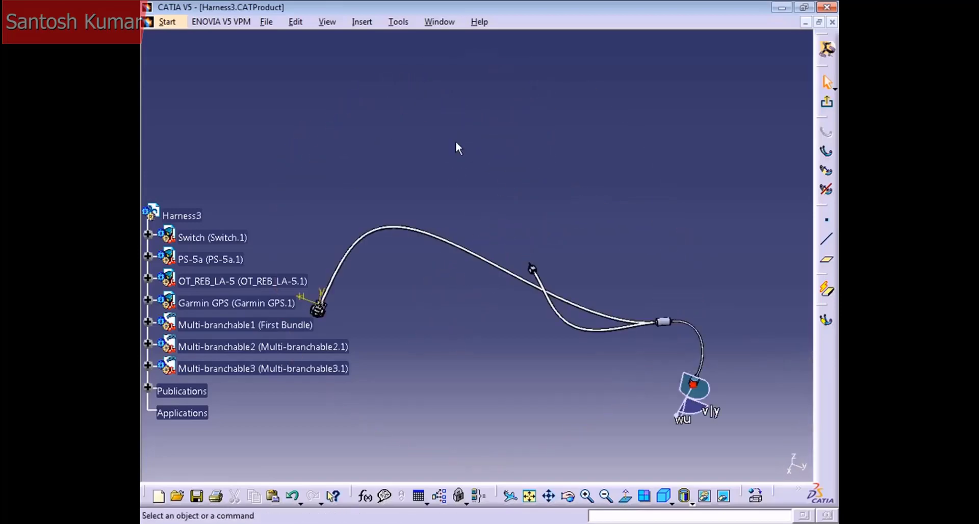
{"action": "middle_click_drag", "start_coordinate": [557, 291], "coordinate": [557, 153]}
{"action": "middle_click_drag", "start_coordinate": [755, 375], "coordinate": [402, 277]}
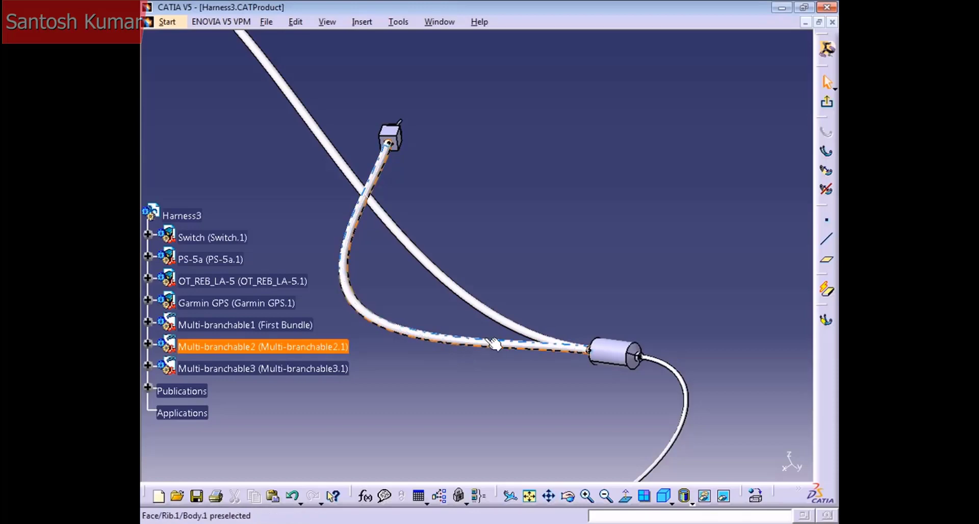
{"action": "right_click", "coordinate": [290, 368]}
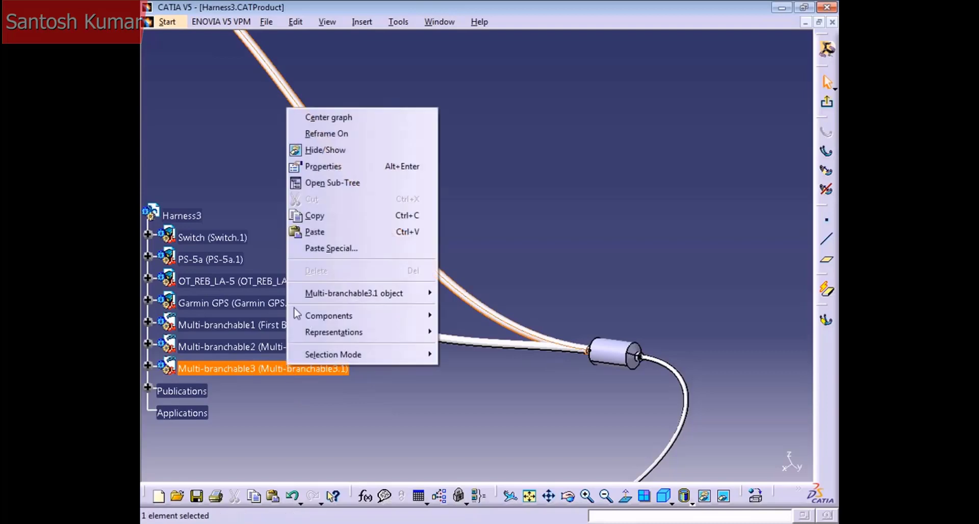
{"action": "left_click", "coordinate": [352, 151]}
{"action": "middle_click_drag", "start_coordinate": [375, 313], "coordinate": [491, 376]}
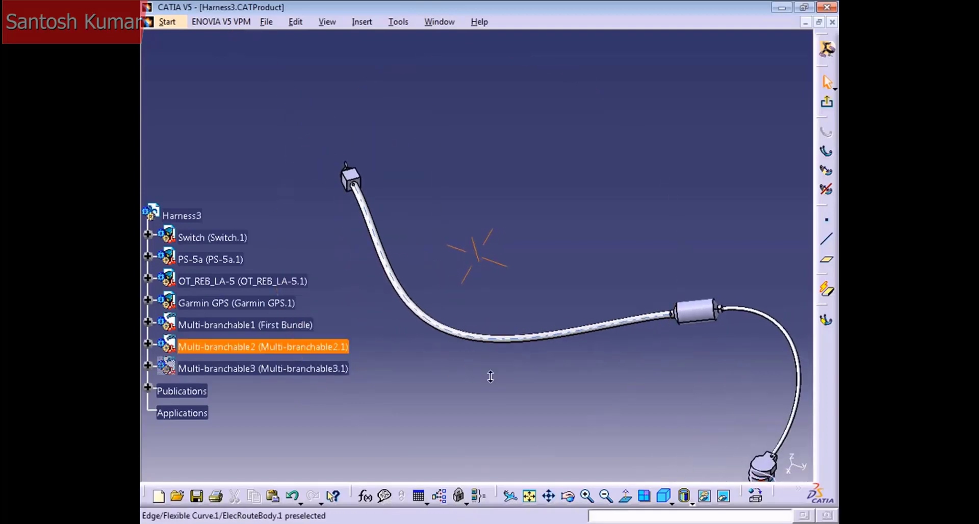
- Exit the branch editing workbench and open the branch definition of Multi-branchable2 between OT_REB_LA-5 and the Switch
{"action": "left_click", "coordinate": [828, 106]}
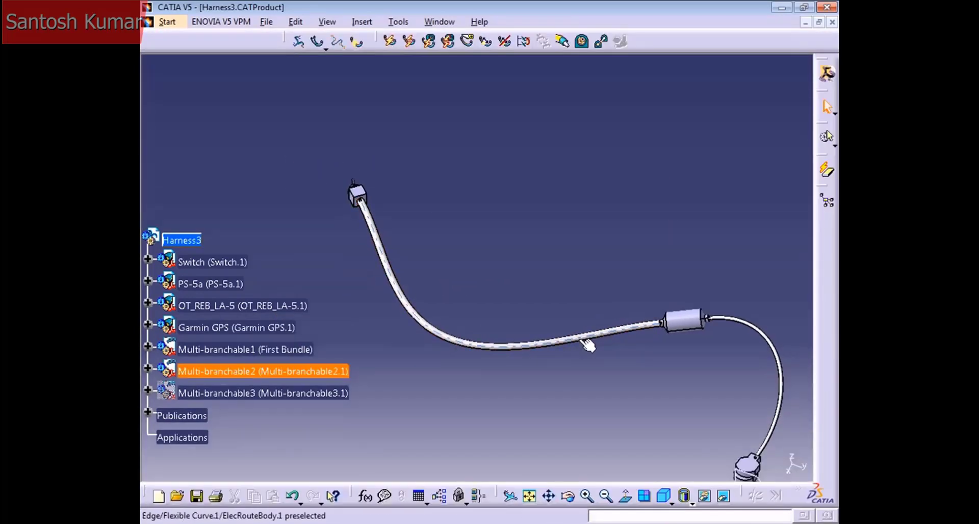
{"action": "middle_click_drag", "start_coordinate": [564, 345], "coordinate": [760, 311]}
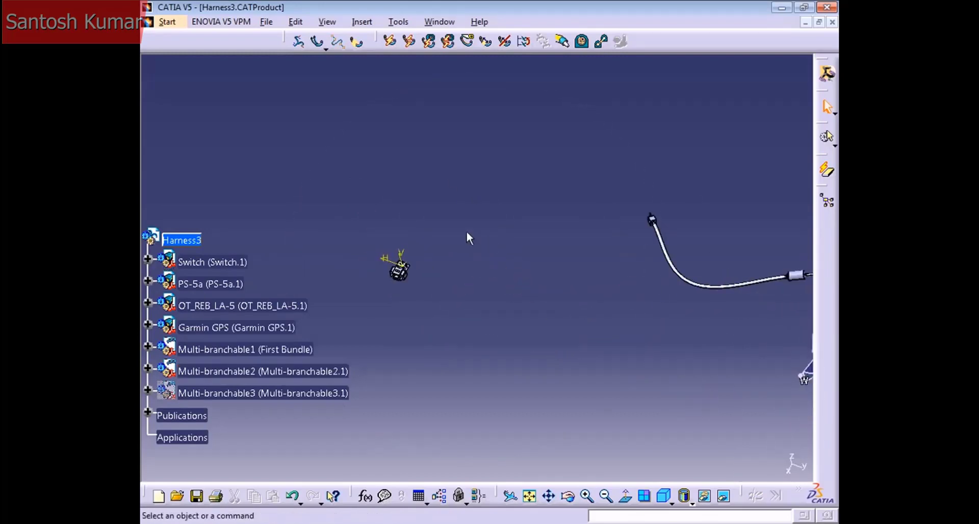
{"action": "middle_click_drag", "start_coordinate": [730, 383], "coordinate": [505, 271]}
{"action": "left_click", "coordinate": [281, 374]}
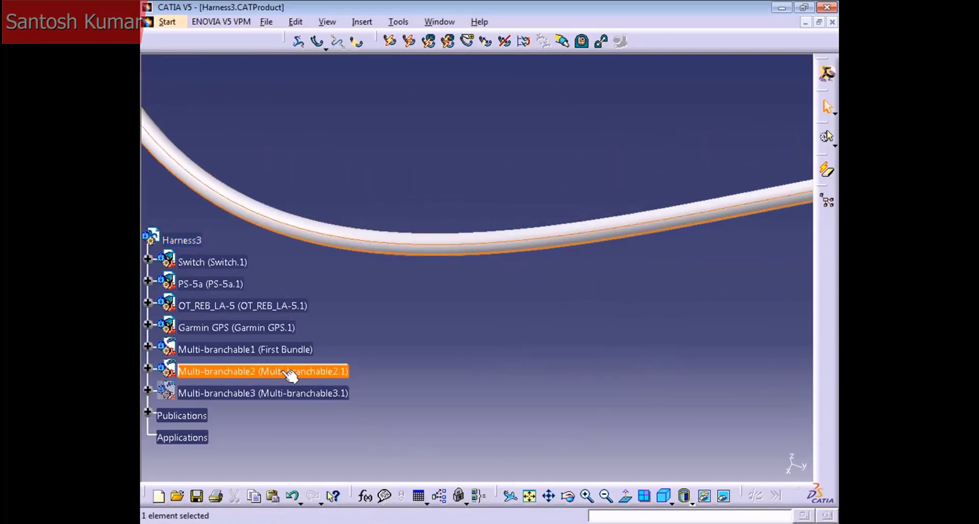
{"action": "right_click", "coordinate": [280, 371]}
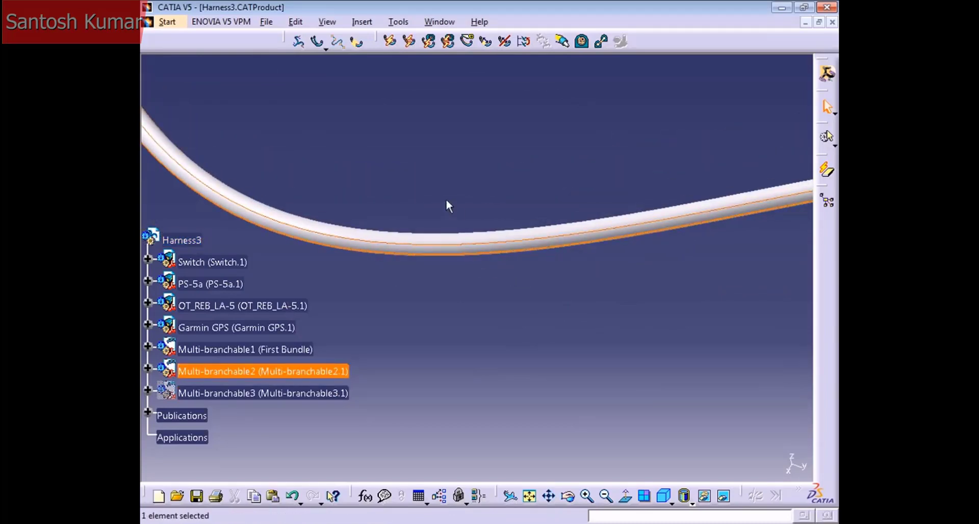
{"action": "double_click", "coordinate": [426, 240]}
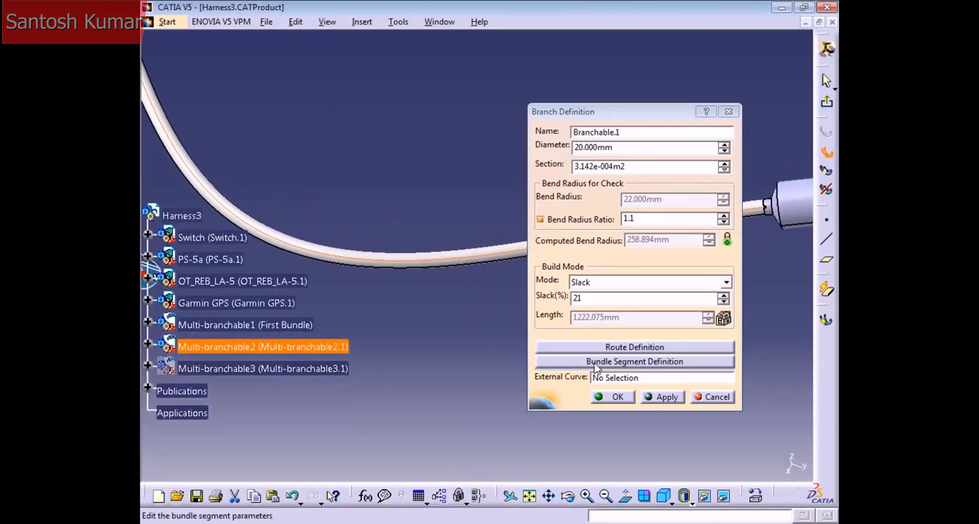
- In the bundle segment definition, add a branch point on Bundle Segment.1 at a ratio of about 0.36 from Point.1
{"action": "left_click", "coordinate": [617, 361]}
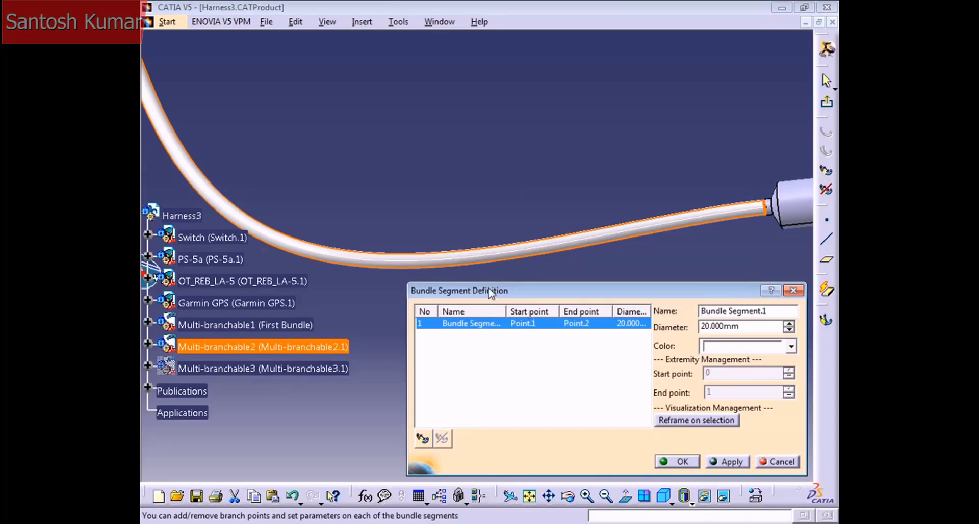
{"action": "left_click_drag", "start_coordinate": [489, 292], "coordinate": [483, 256]}
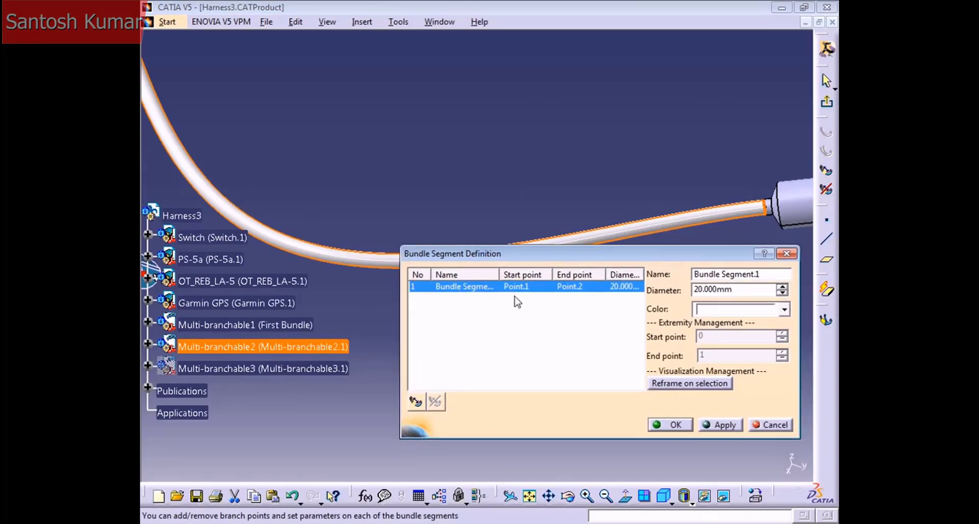
{"action": "left_click", "coordinate": [417, 403]}
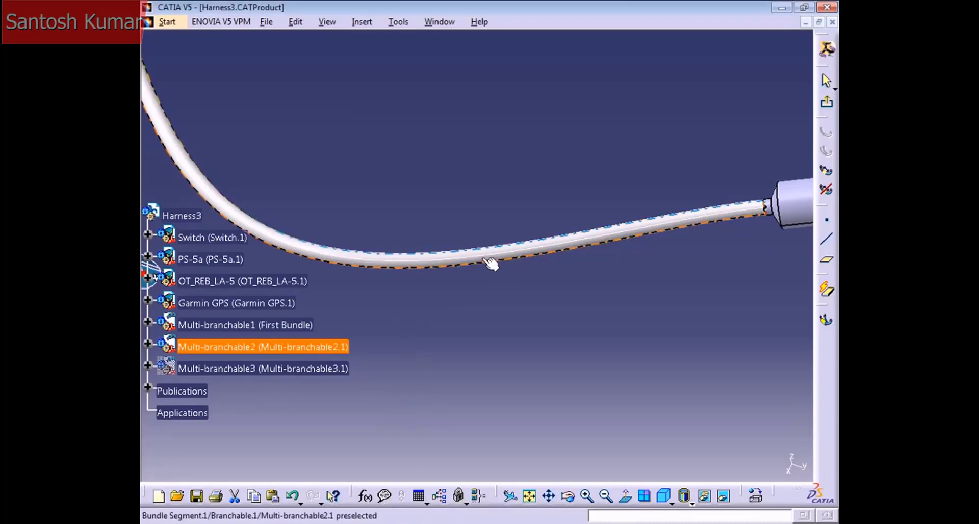
{"action": "left_click", "coordinate": [495, 265]}
{"action": "left_click_drag", "start_coordinate": [485, 262], "coordinate": [424, 265]}
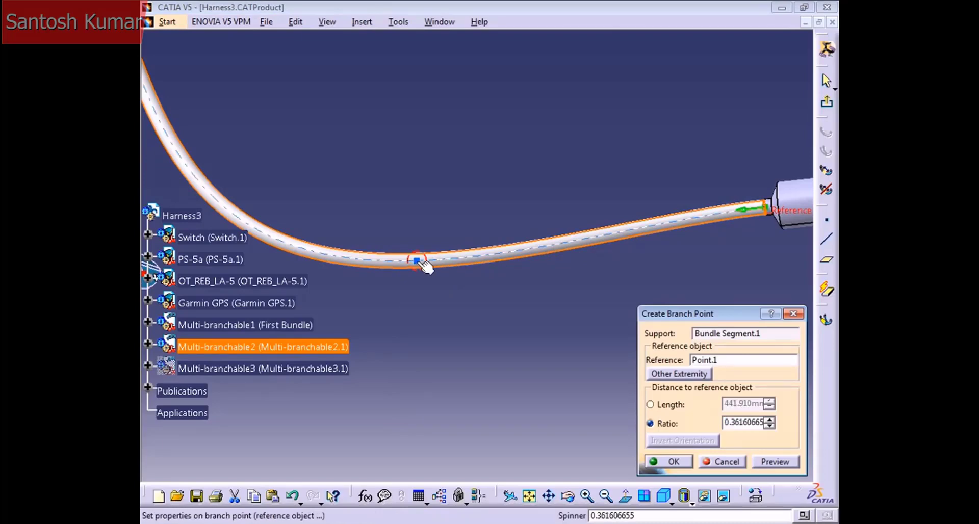
{"action": "left_click", "coordinate": [418, 262]}
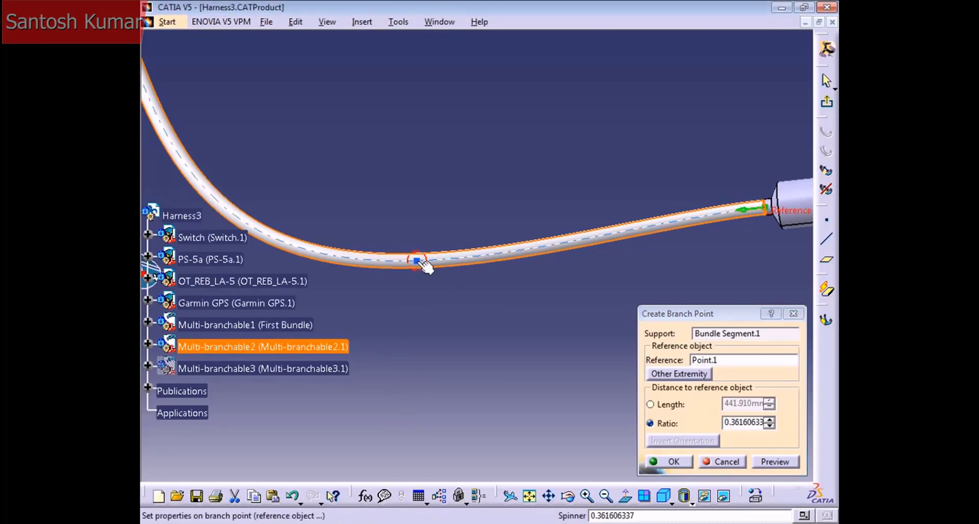
{"action": "left_click", "coordinate": [672, 462]}
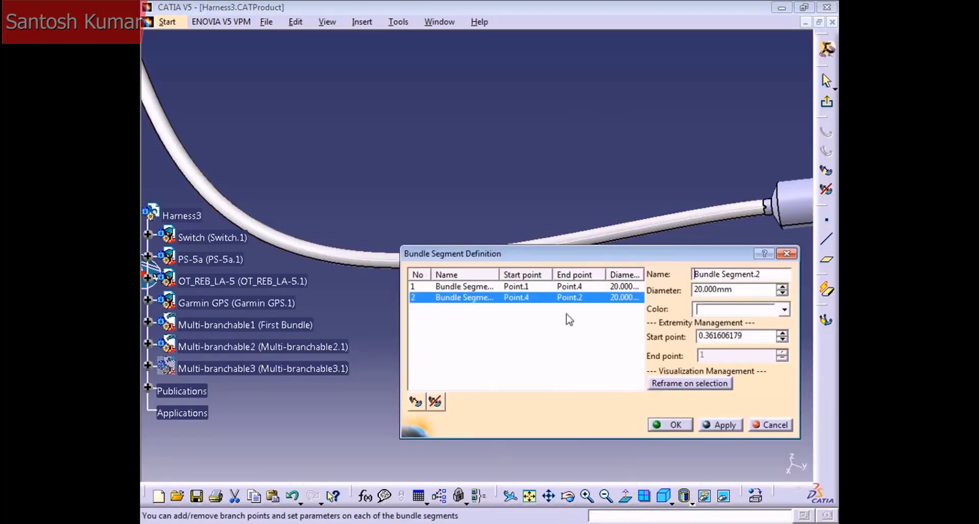
- Set the diameter of Bundle Segment.1, between Point.1 and the new branch point, to 15 mm
{"action": "left_click_drag", "start_coordinate": [584, 255], "coordinate": [539, 307]}
{"action": "left_click", "coordinate": [442, 344]}
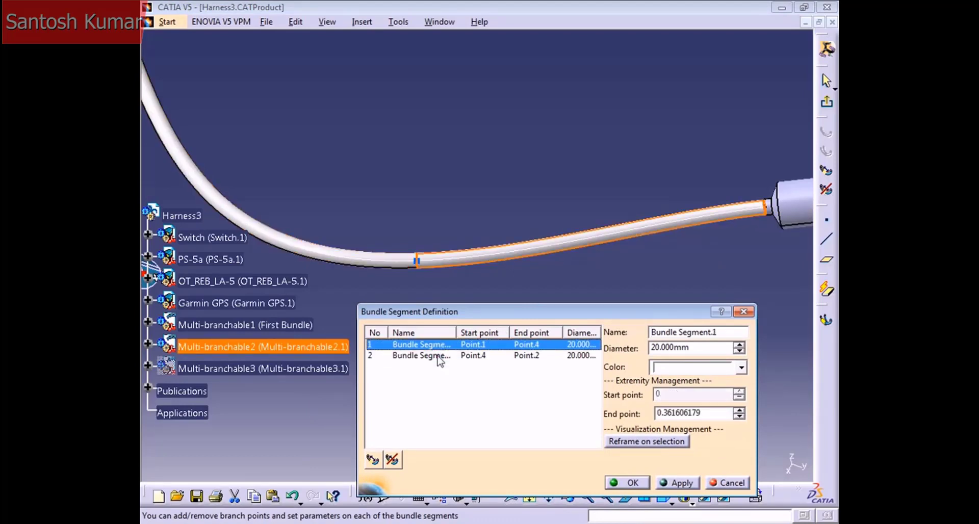
{"action": "left_click", "coordinate": [437, 353]}
{"action": "left_click", "coordinate": [439, 349]}
{"action": "left_click", "coordinate": [553, 345]}
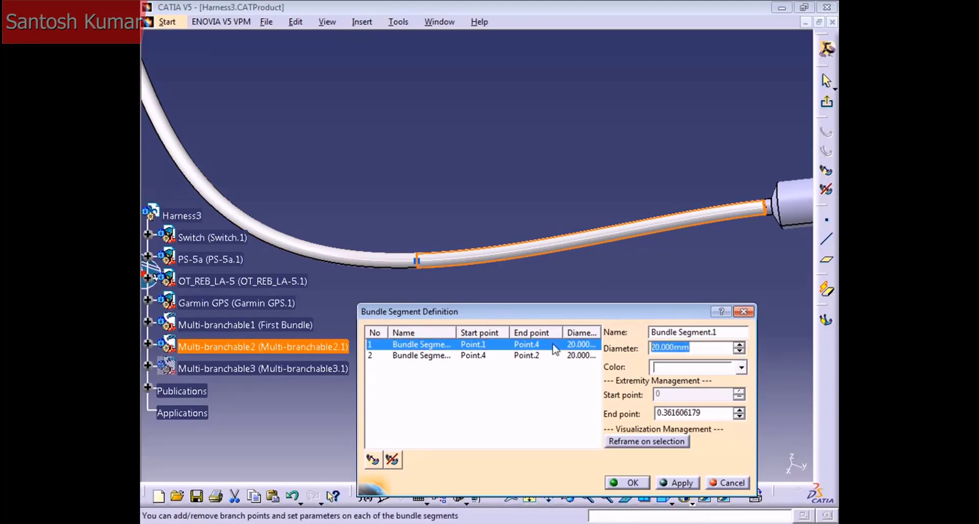
{"action": "type", "text": "15"}
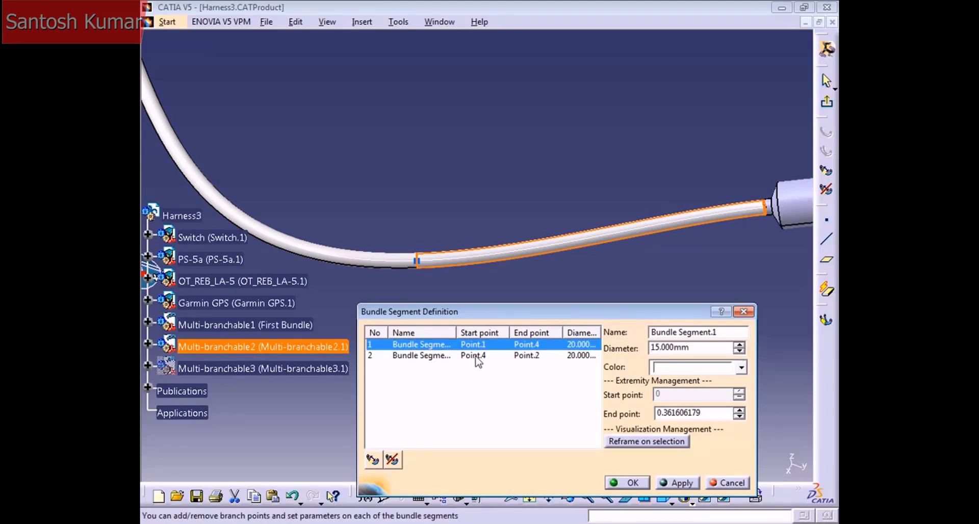
- Set the diameter of Bundle Segment.2, between the branch point and Point.2, to 10 mm
{"action": "left_click", "coordinate": [474, 355]}
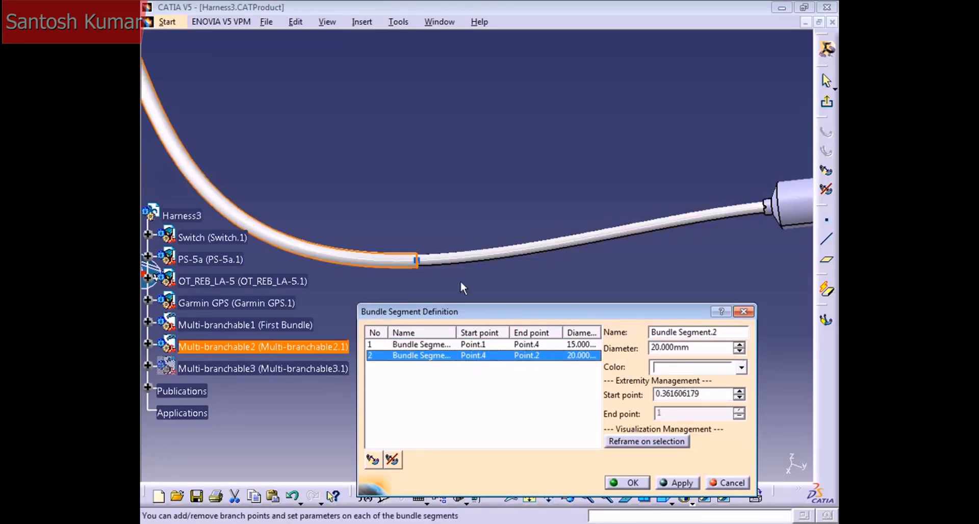
{"action": "double_click", "coordinate": [694, 347]}
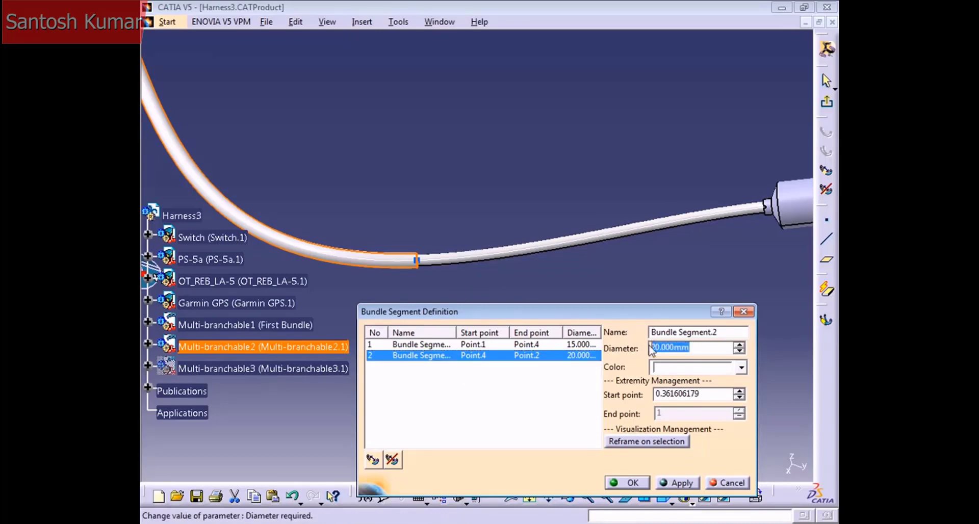
{"action": "type", "text": "10"}
{"action": "left_click", "coordinate": [539, 346]}
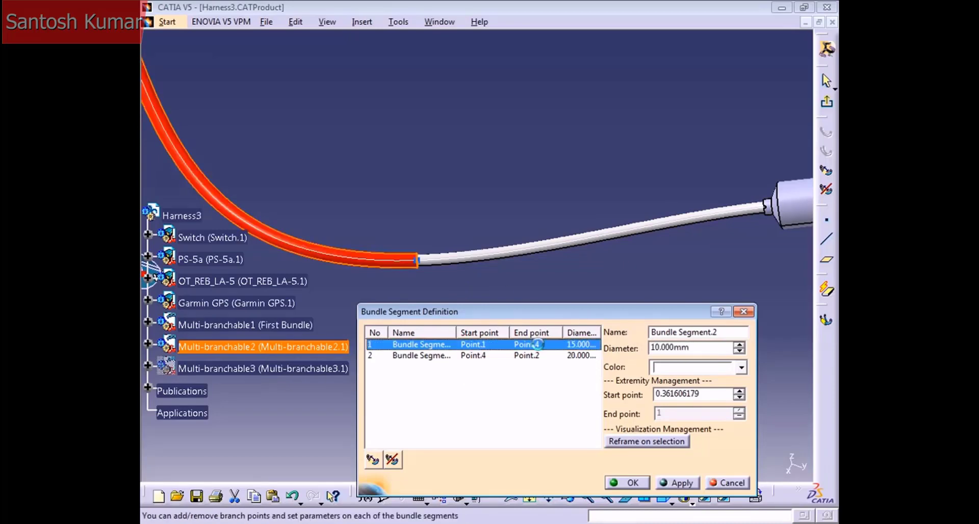
- Set the diameter of Bundle Segment.1 to 20 mm and accept the bundle segment definition
{"action": "double_click", "coordinate": [693, 347]}
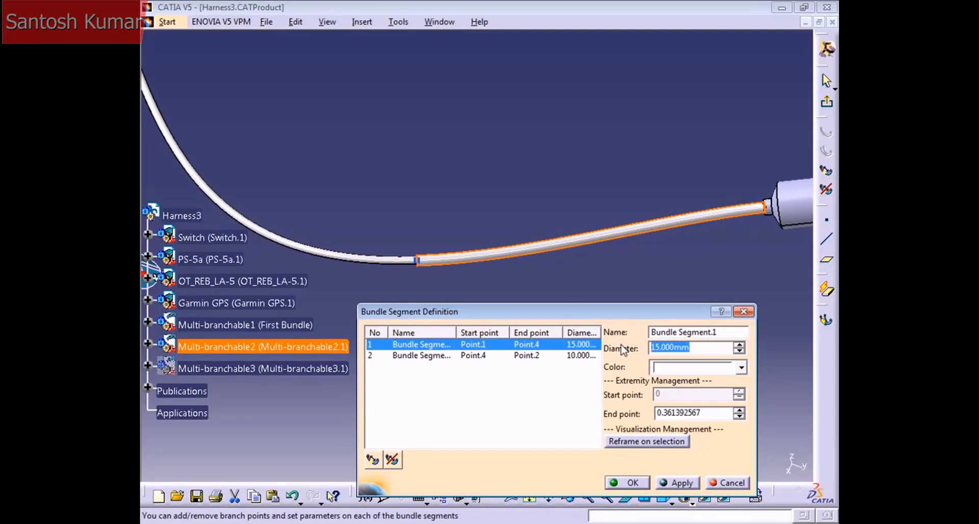
{"action": "type", "text": "20"}
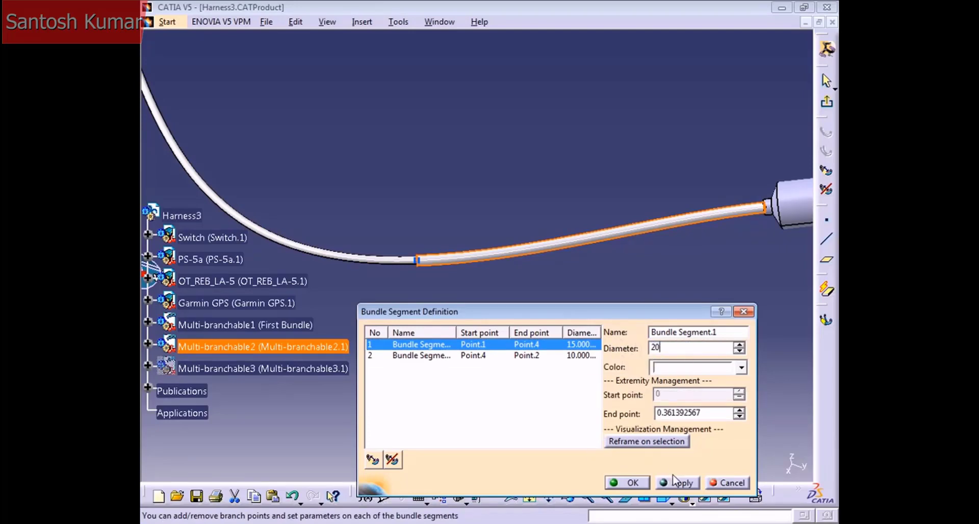
{"action": "left_click", "coordinate": [632, 481]}
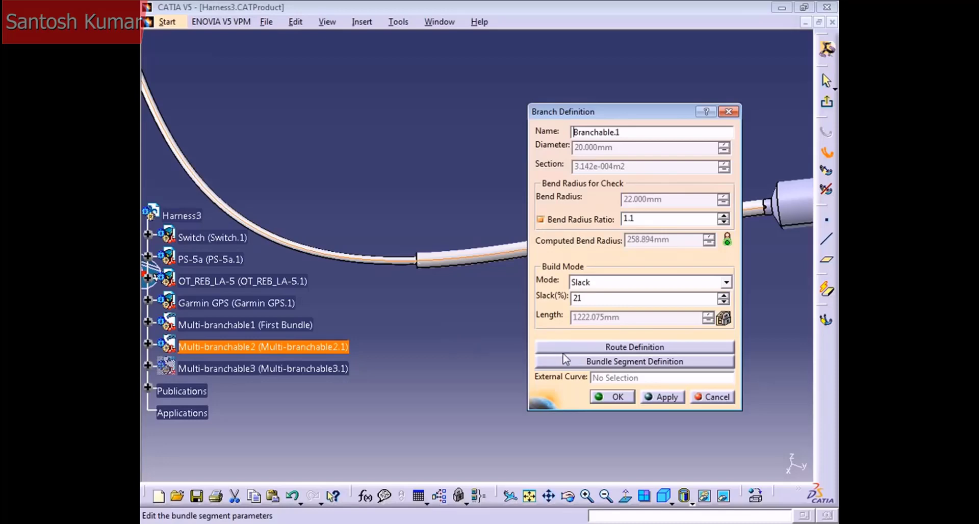
- Review the bundle segment and route definitions of the Multi-branchable2 branch, accept the branch definition and return to the harness assembly
{"action": "left_click", "coordinate": [595, 362]}
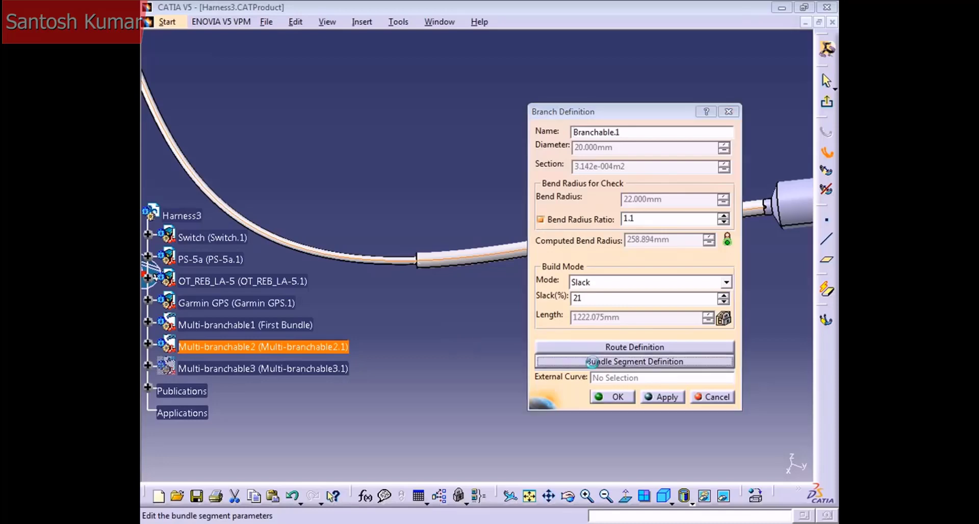
{"action": "middle_click_drag", "start_coordinate": [436, 288], "coordinate": [501, 297]}
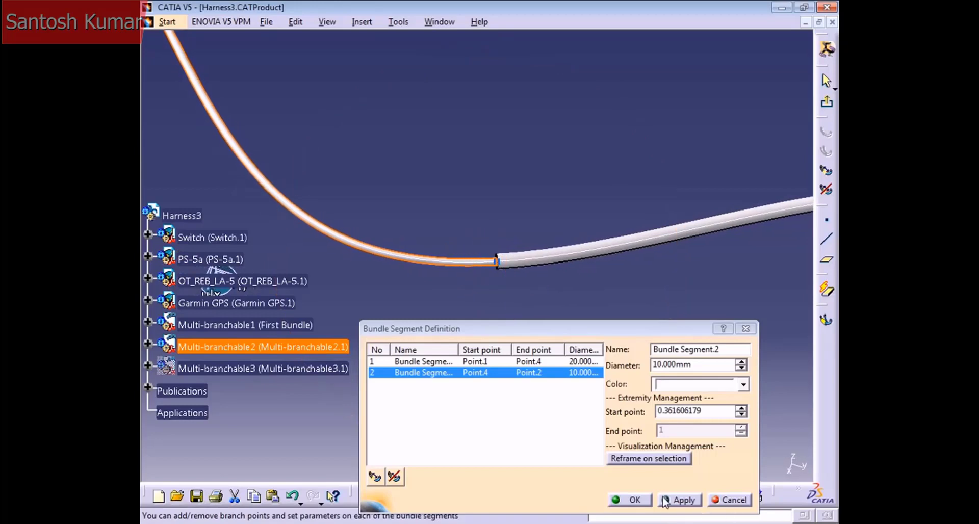
{"action": "left_click", "coordinate": [666, 500]}
{"action": "left_click", "coordinate": [608, 348]}
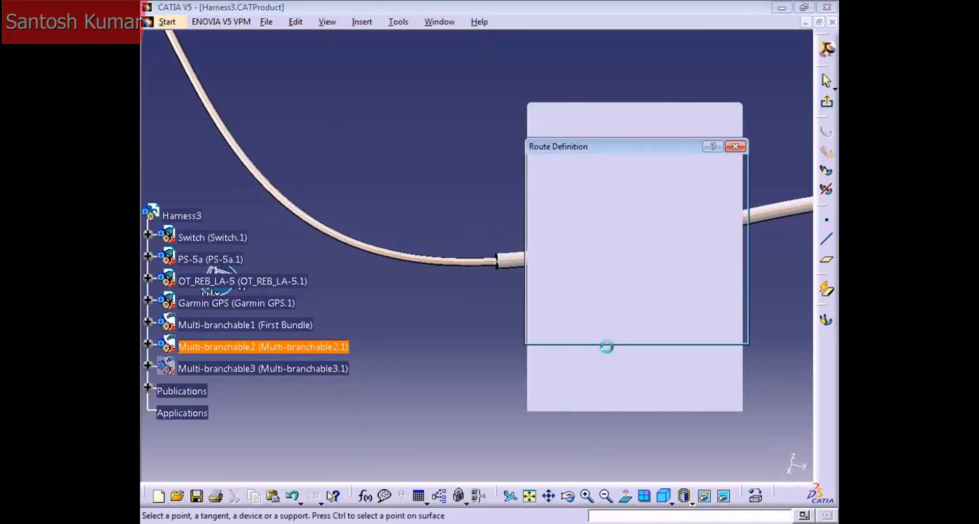
{"action": "middle_click_drag", "start_coordinate": [488, 300], "coordinate": [467, 366]}
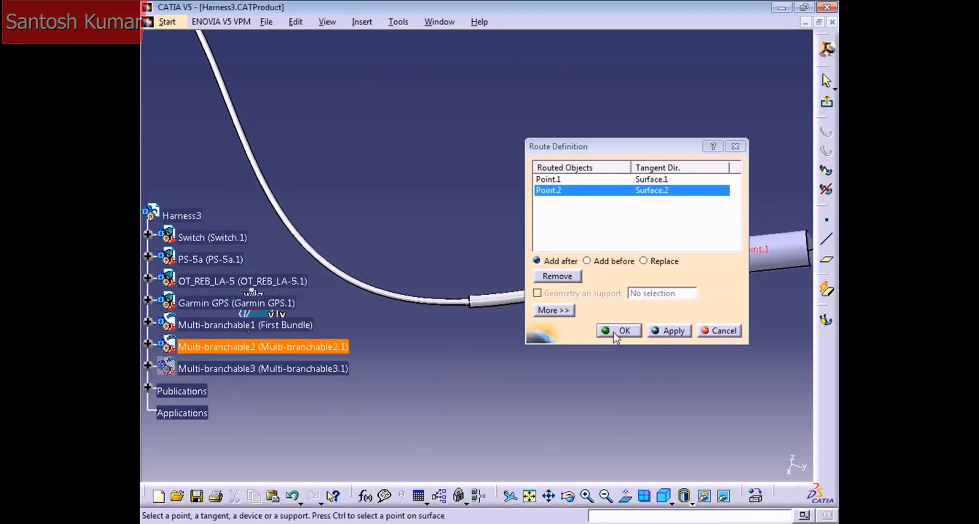
{"action": "left_click", "coordinate": [612, 332]}
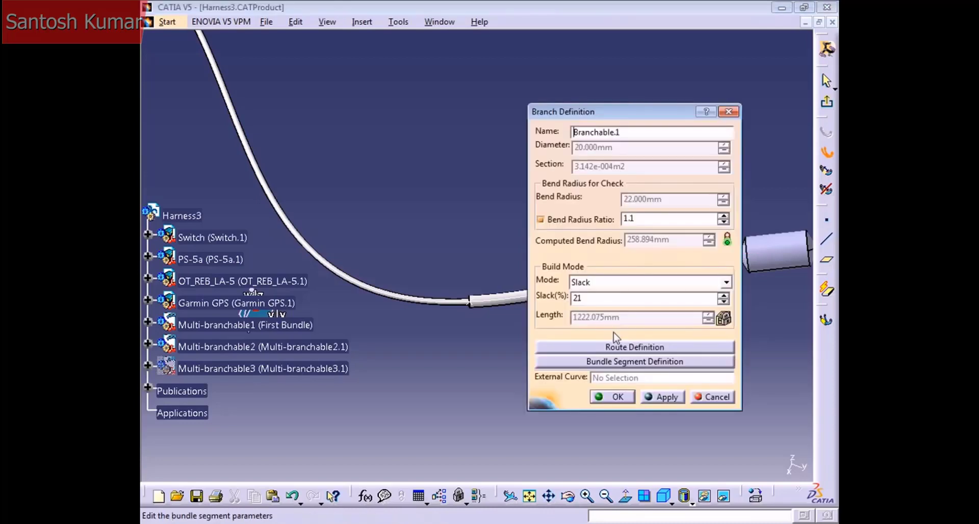
{"action": "left_click", "coordinate": [609, 396]}
{"action": "left_click", "coordinate": [826, 102]}
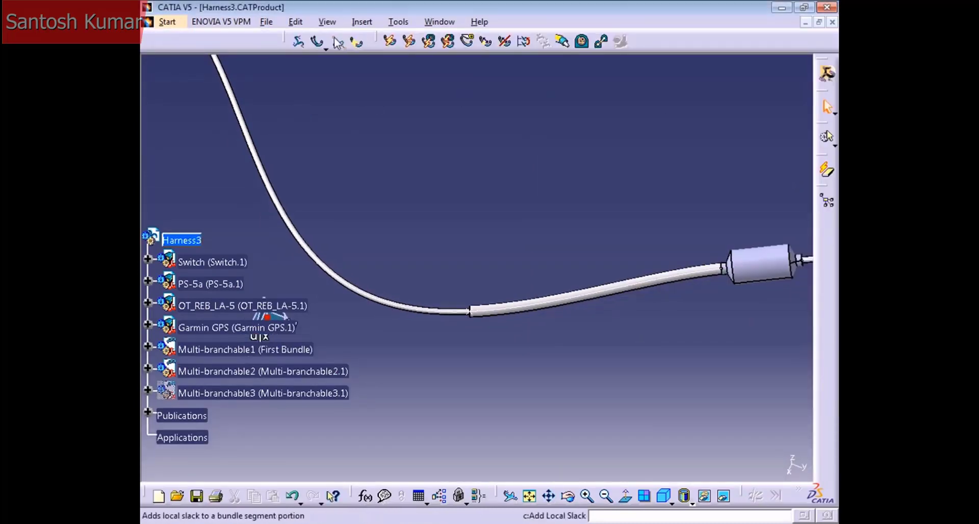
- Create a new multi-branchable bundle and route its branch from the segment junction on Multi-branchable2 to the PS-5a connector
{"action": "left_click", "coordinate": [318, 43]}
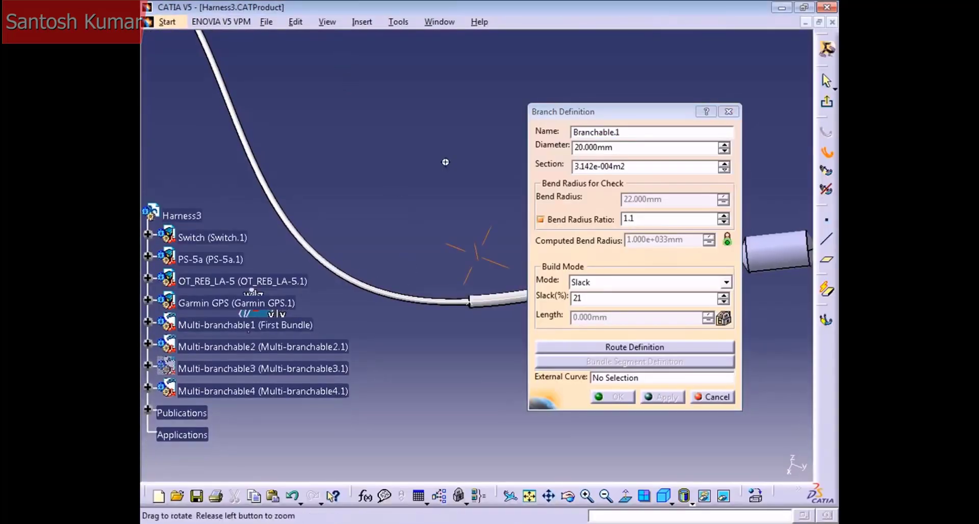
{"action": "middle_click_drag", "start_coordinate": [446, 162], "coordinate": [448, 255]}
{"action": "left_click", "coordinate": [652, 347]}
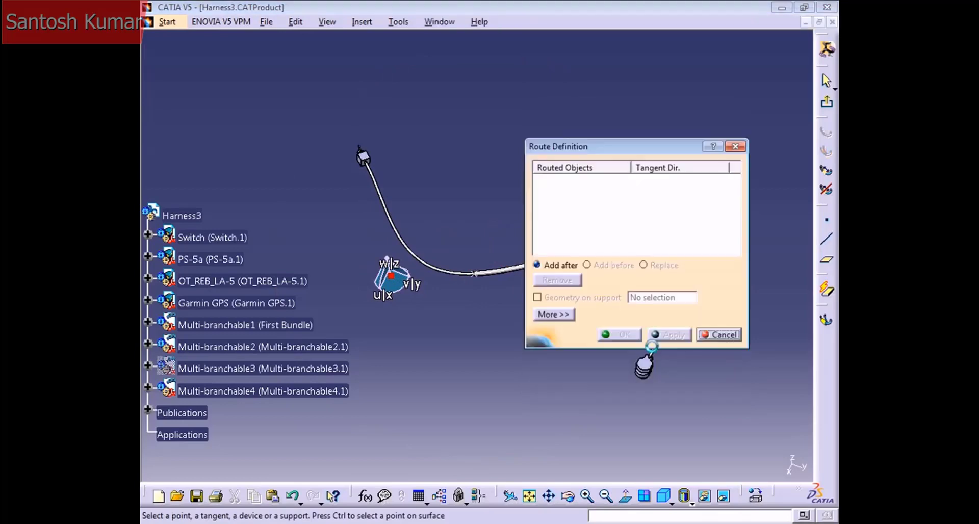
{"action": "left_click", "coordinate": [482, 279]}
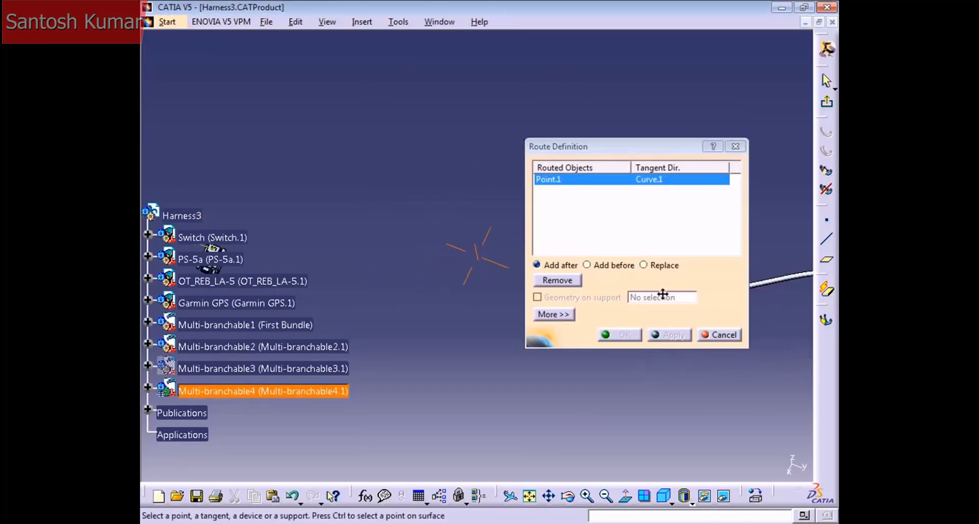
{"action": "left_click", "coordinate": [246, 259]}
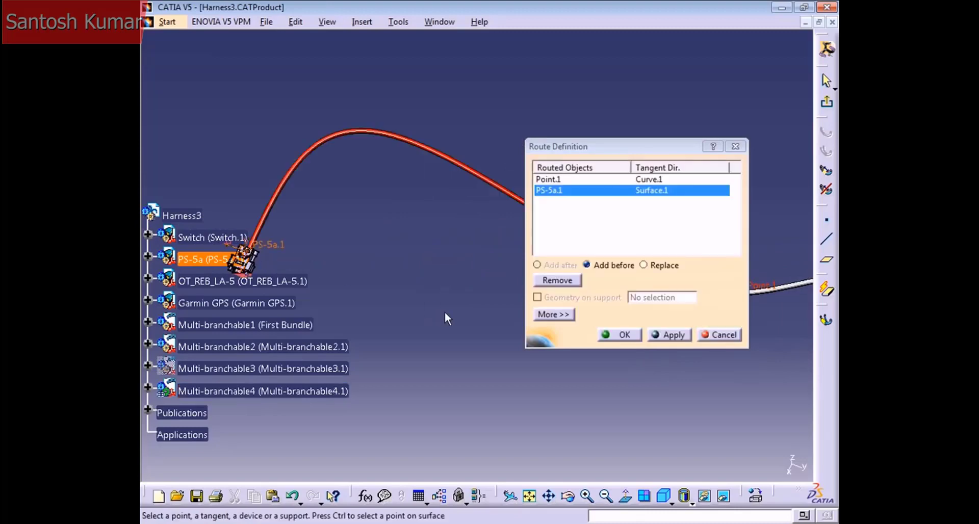
{"action": "middle_click_drag", "start_coordinate": [500, 337], "coordinate": [428, 287]}
{"action": "middle_click", "coordinate": [444, 254]}
{"action": "left_click", "coordinate": [618, 335]}
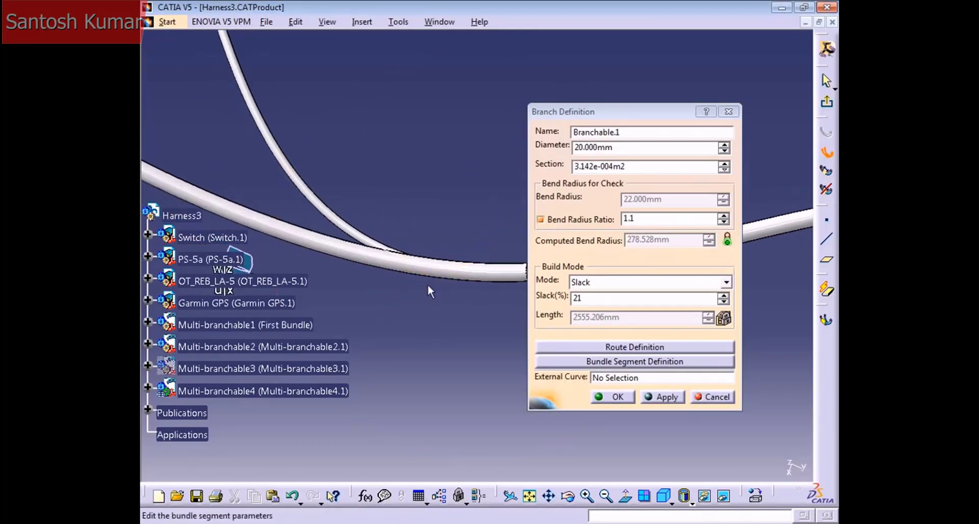
- Set the diameter of the new branch to 10 mm and accept the branch definition
{"action": "left_click", "coordinate": [629, 147]}
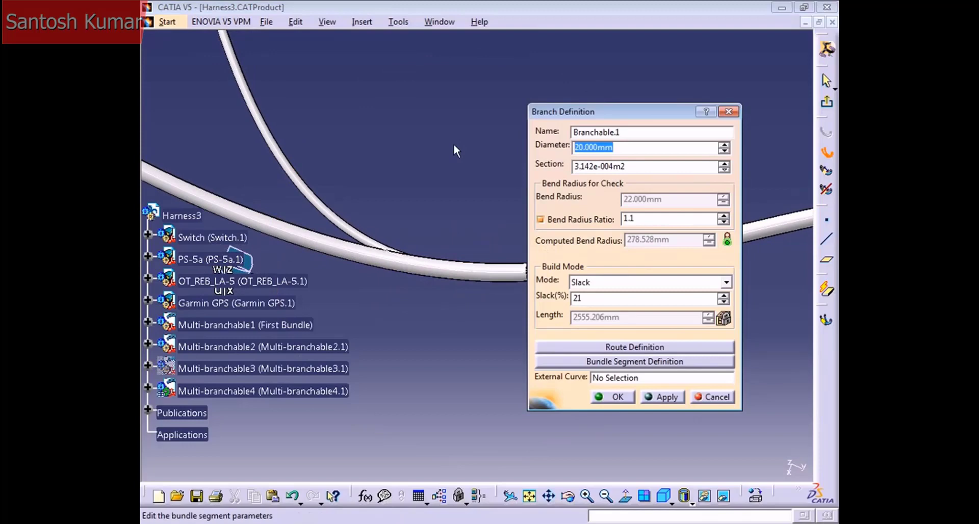
{"action": "type", "text": "10"}
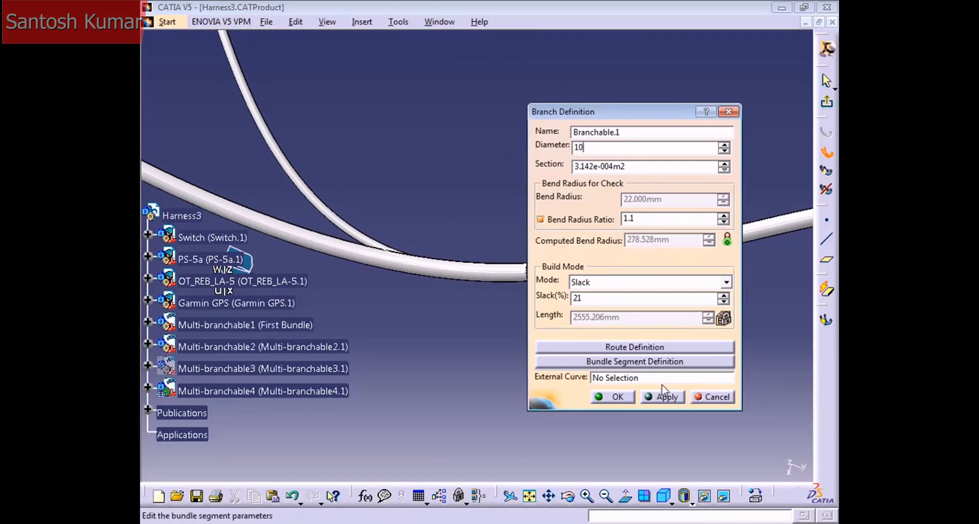
{"action": "left_click", "coordinate": [662, 393]}
{"action": "middle_click_drag", "start_coordinate": [351, 182], "coordinate": [484, 126]}
{"action": "left_click", "coordinate": [610, 396]}
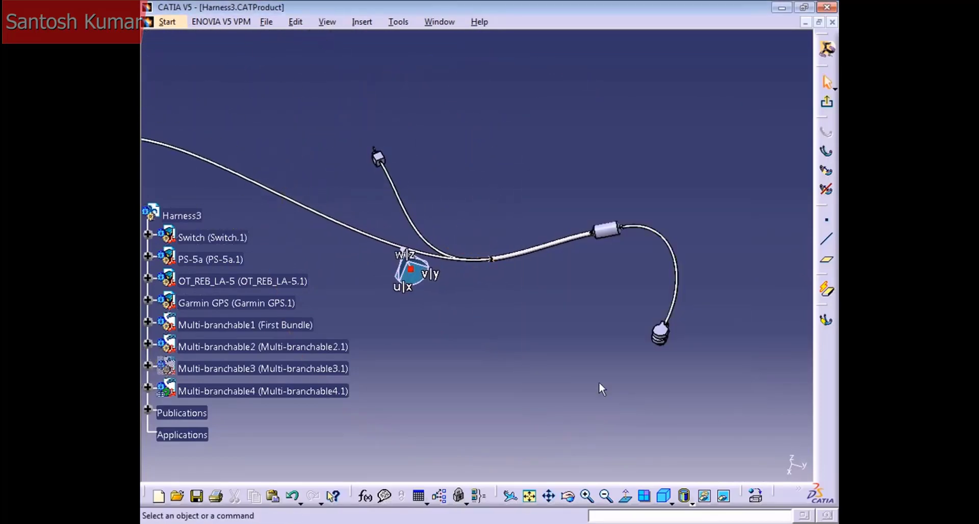
{"action": "middle_click_drag", "start_coordinate": [502, 251], "coordinate": [614, 191]}
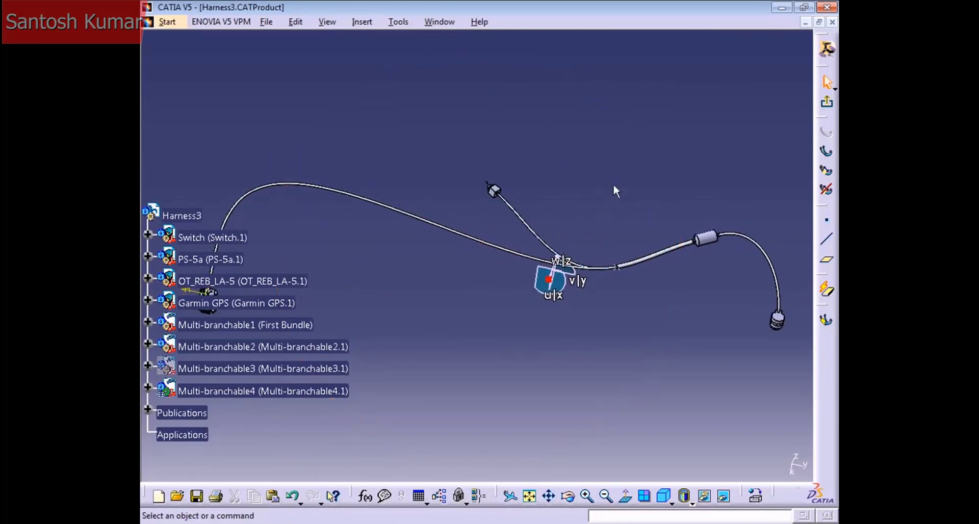
{"action": "middle_click", "coordinate": [601, 267]}
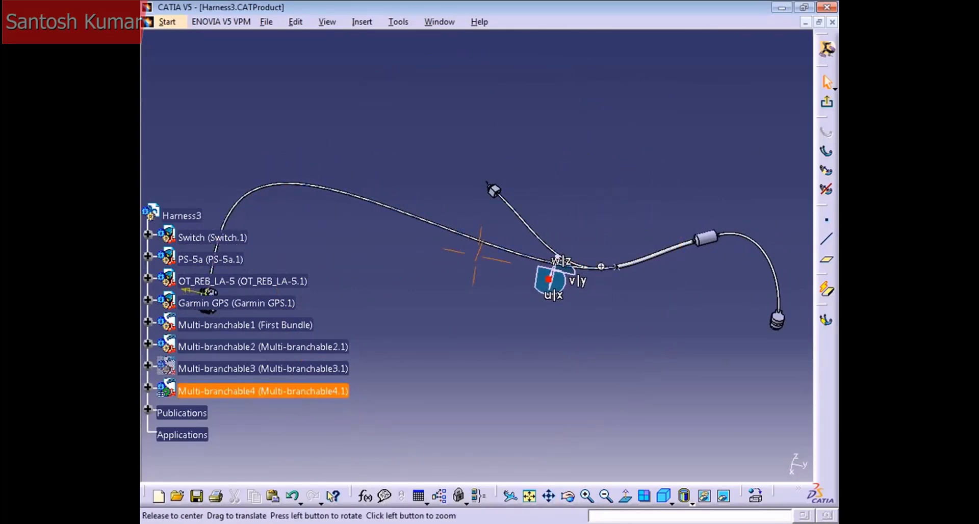
{"action": "middle_click_drag", "start_coordinate": [587, 325], "coordinate": [484, 247]}
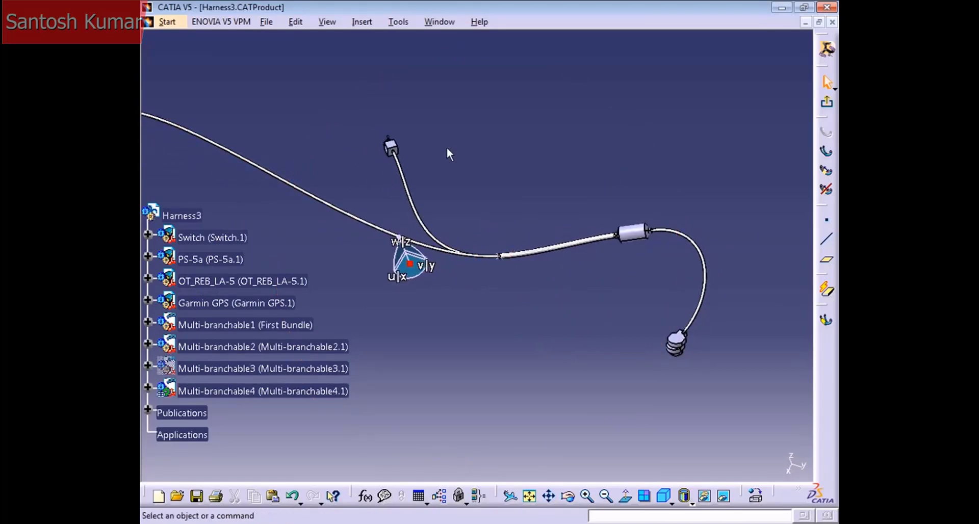
{"action": "middle_click_drag", "start_coordinate": [448, 153], "coordinate": [570, 213]}
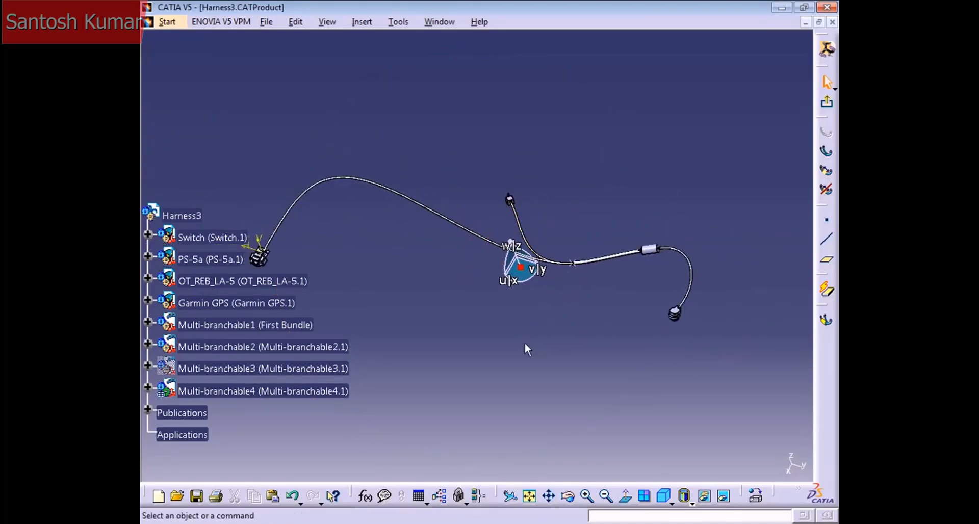
{"action": "middle_click_drag", "start_coordinate": [525, 343], "coordinate": [439, 377]}
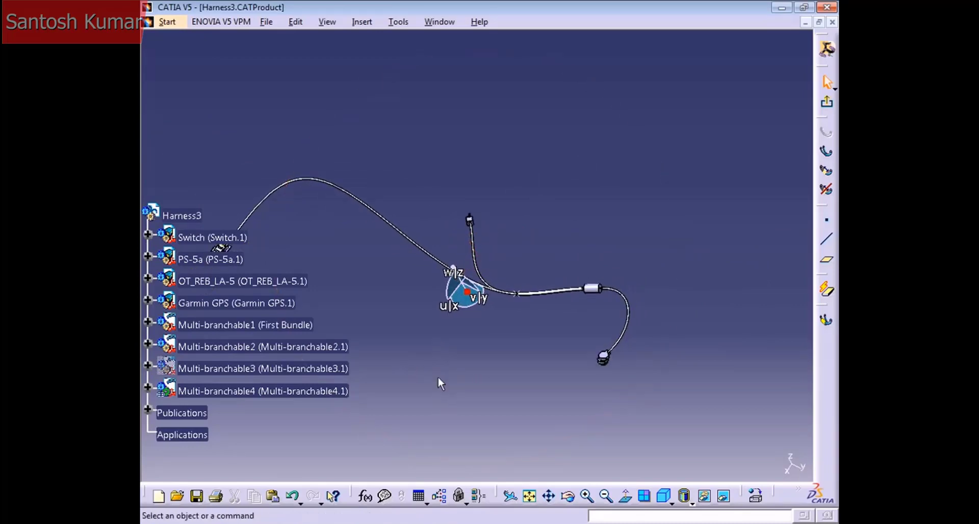